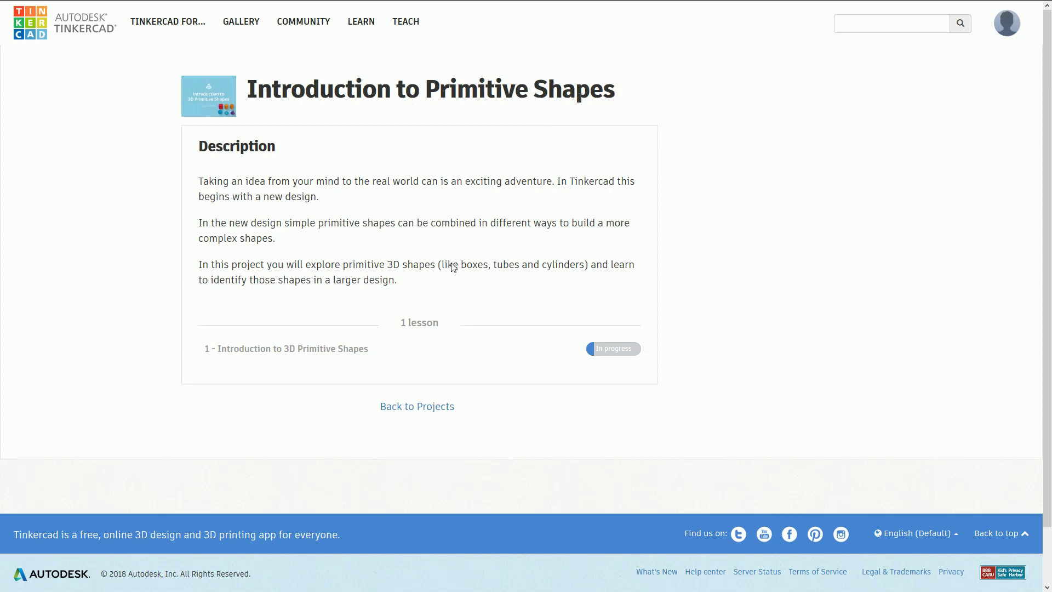
# Open the Introduction to 3D Primitive Shapes lesson in the 3D design editor
pyautogui.moveTo(521, 6)
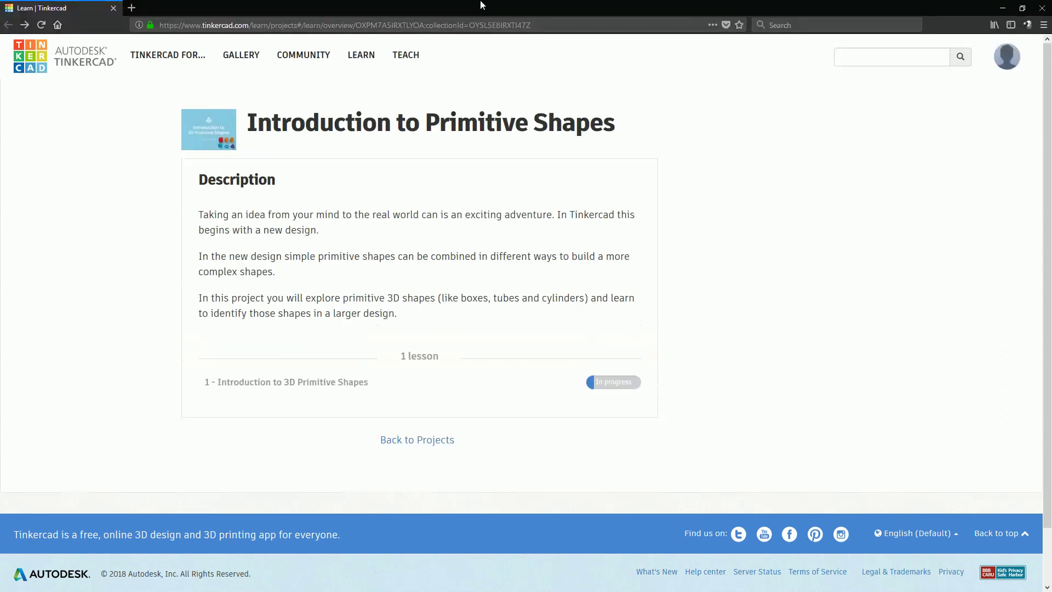
pyautogui.click(455, 31)
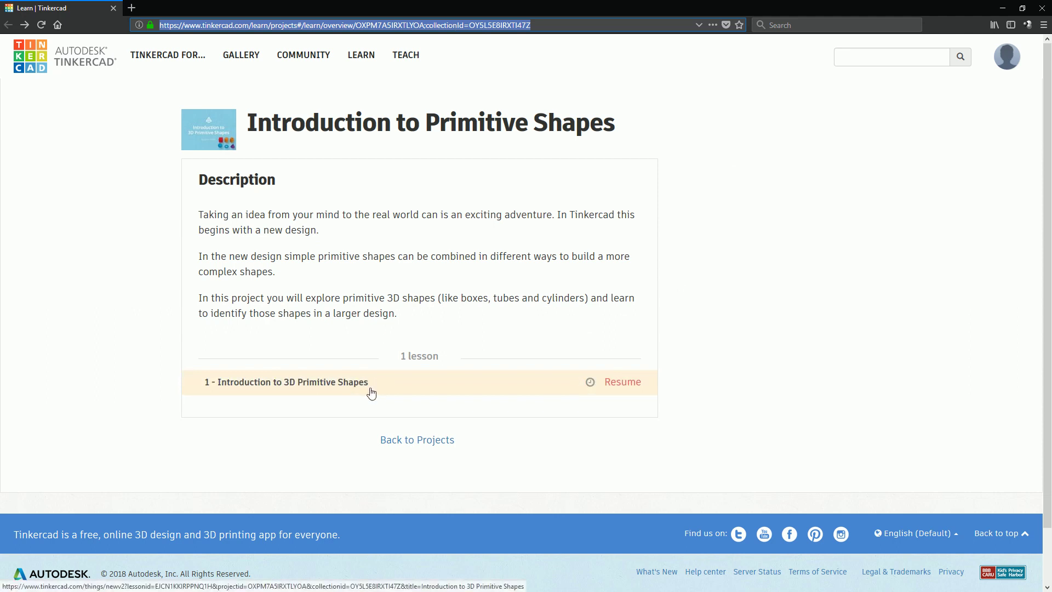
pyautogui.click(370, 393)
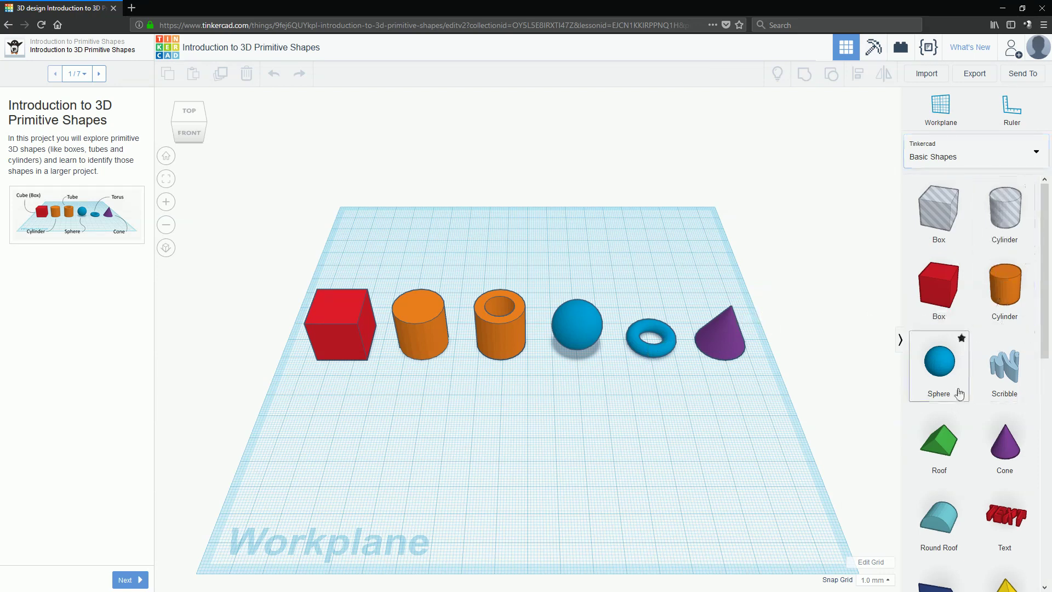
pyautogui.scroll(-3, 973, 424)
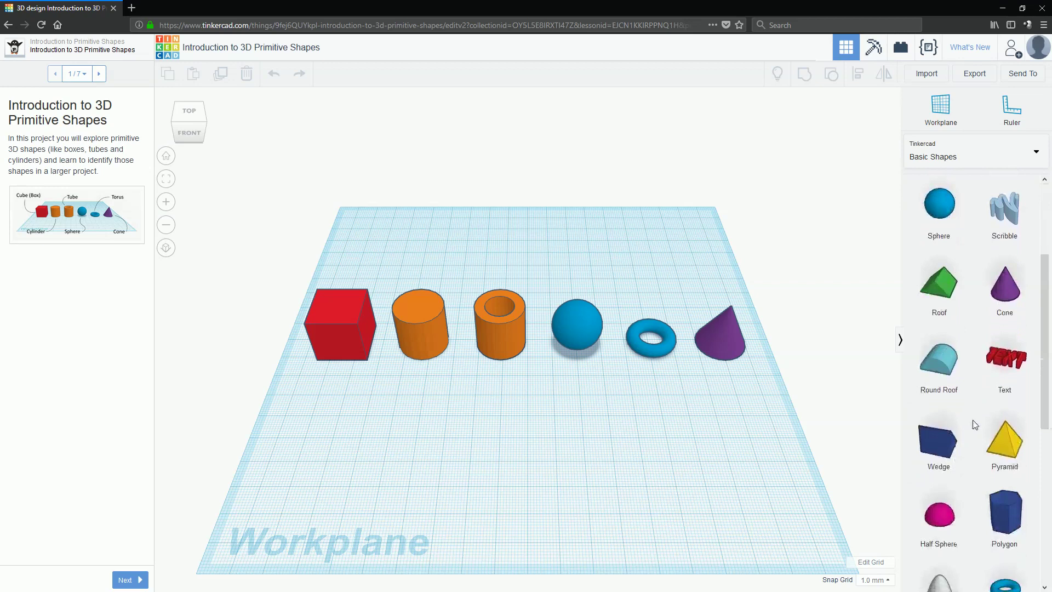
pyautogui.scroll(2, 973, 425)
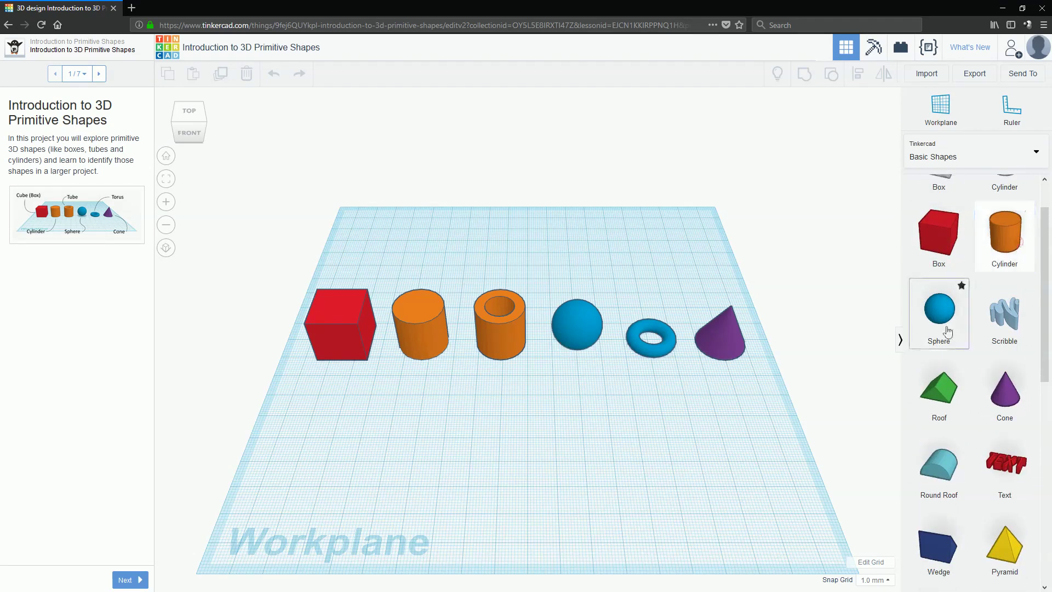
# Place and delete a test cylinder, then enlarge the lesson's labelled shapes diagram
pyautogui.moveTo(948, 332); pyautogui.dragTo(662, 239)
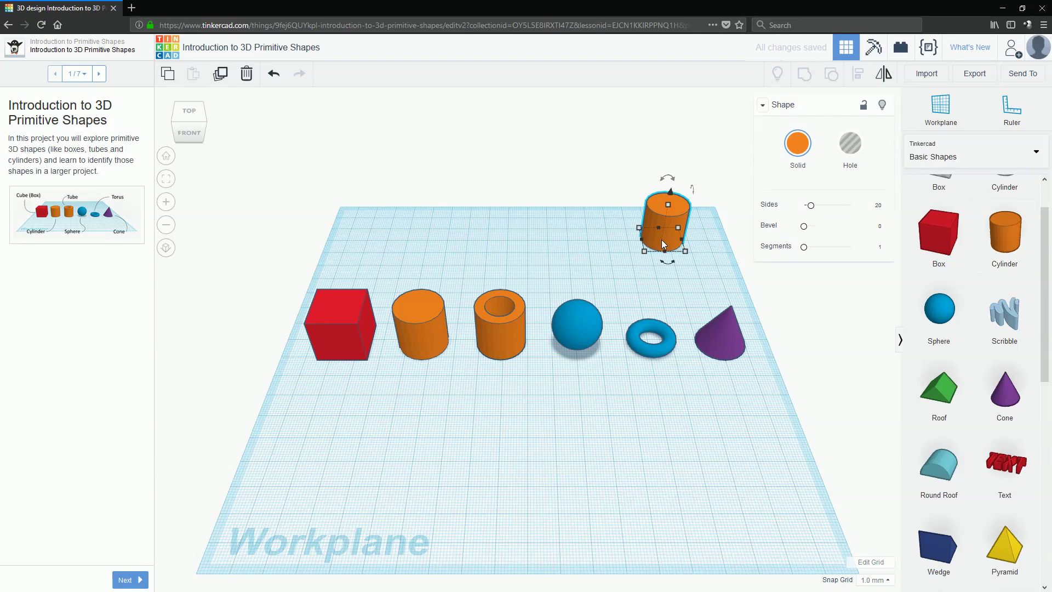
pyautogui.press('Delete')
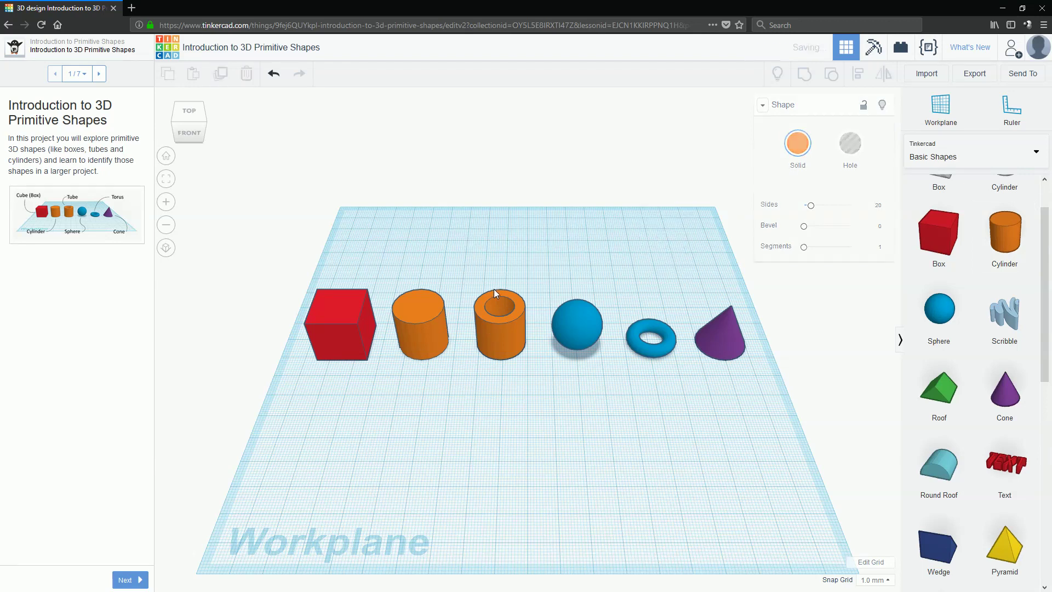
pyautogui.click(68, 219)
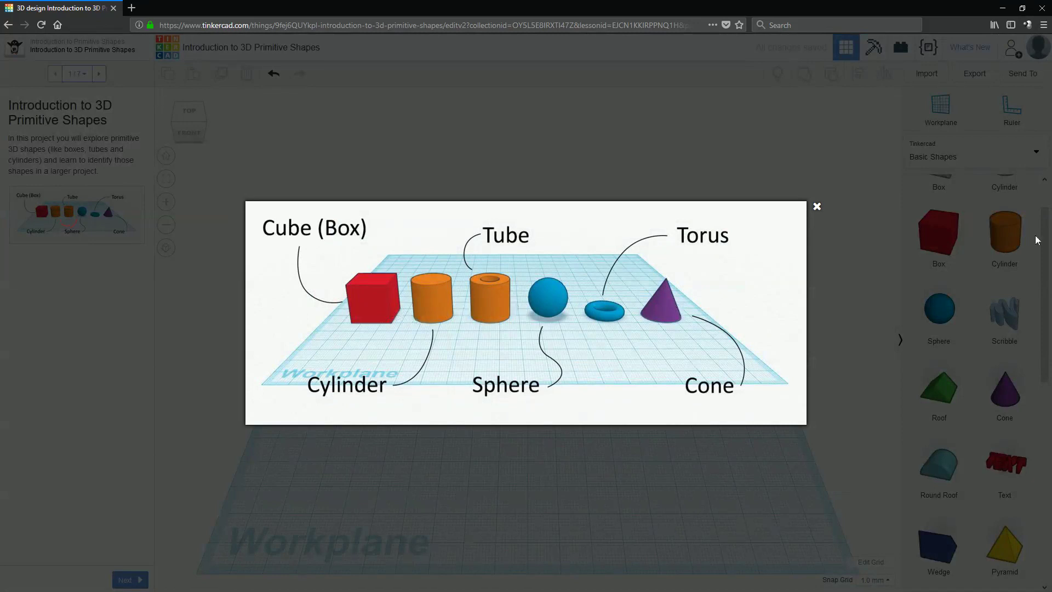
# View the turtle drawing full-screen in Photos, close it, then close the shapes diagram
pyautogui.hotkey('alt', 'Tab')
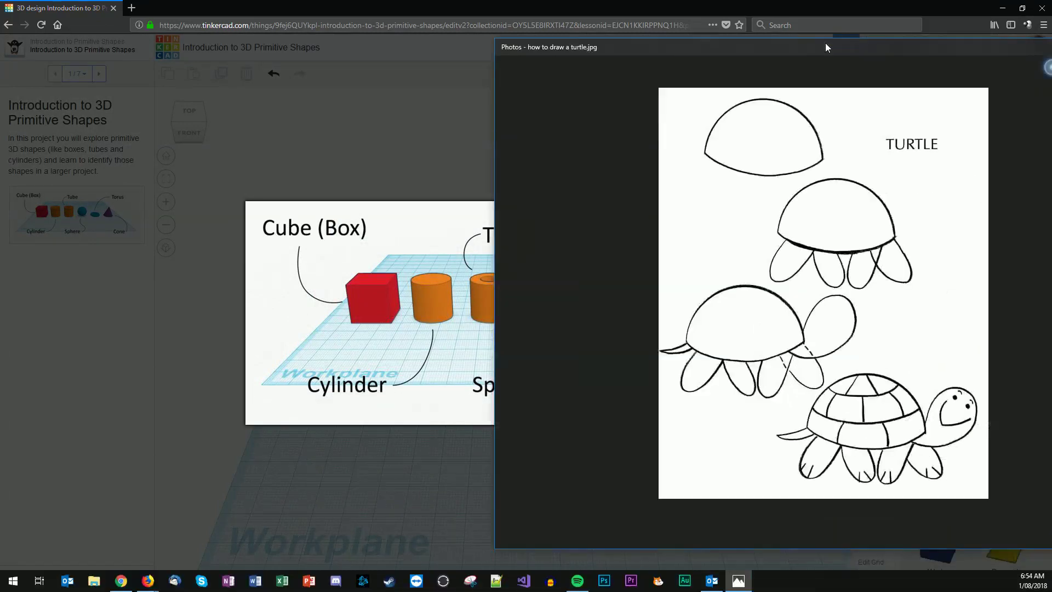
pyautogui.moveTo(825, 43); pyautogui.dragTo(510, 3)
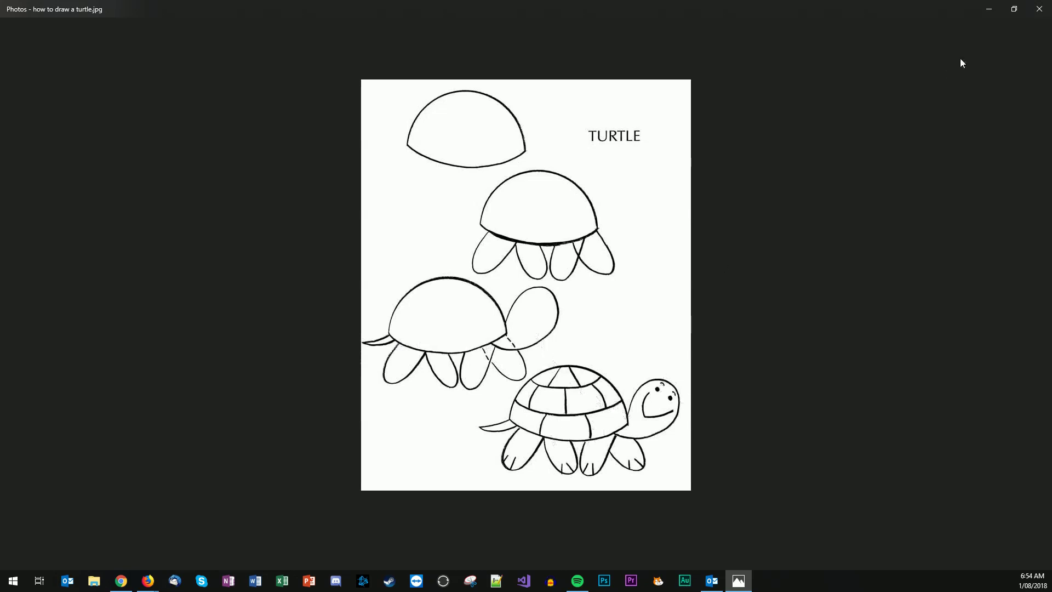
pyautogui.click(1040, 9)
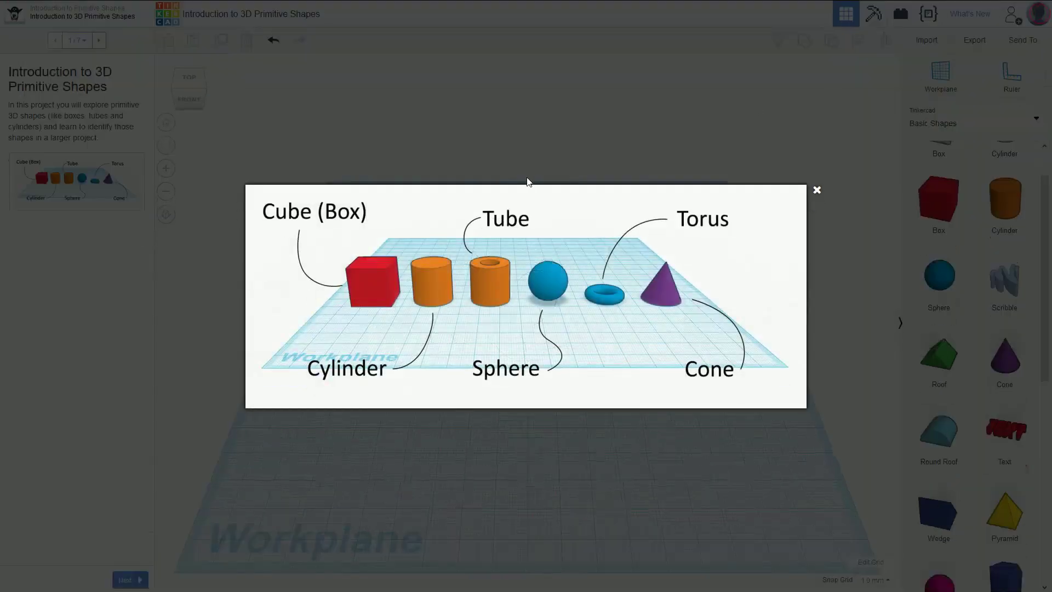
pyautogui.click(816, 189)
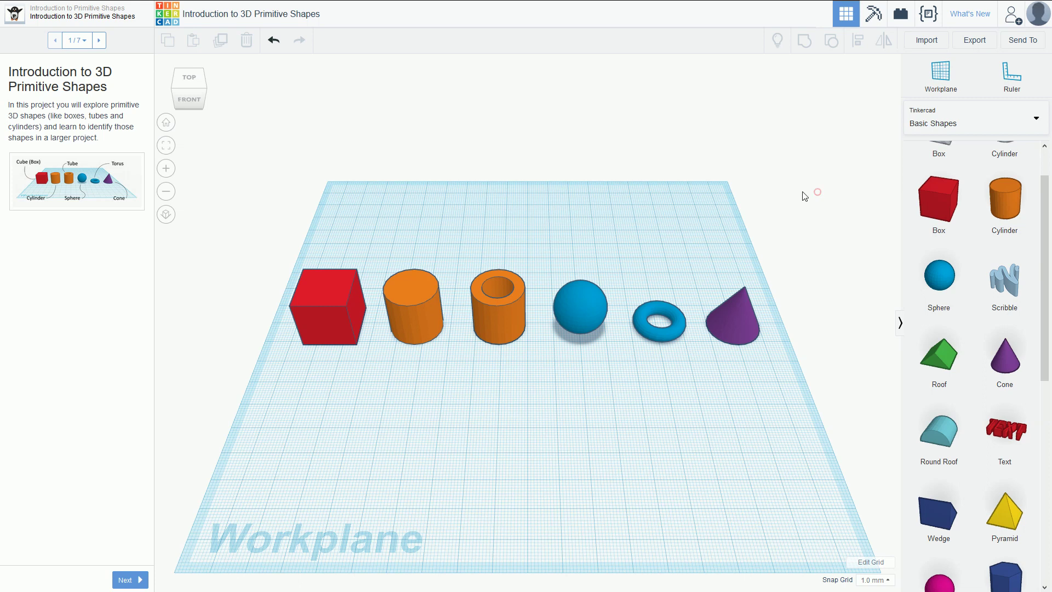
# Go to lesson step 2 and group two new red boxes into one shape
pyautogui.click(99, 41)
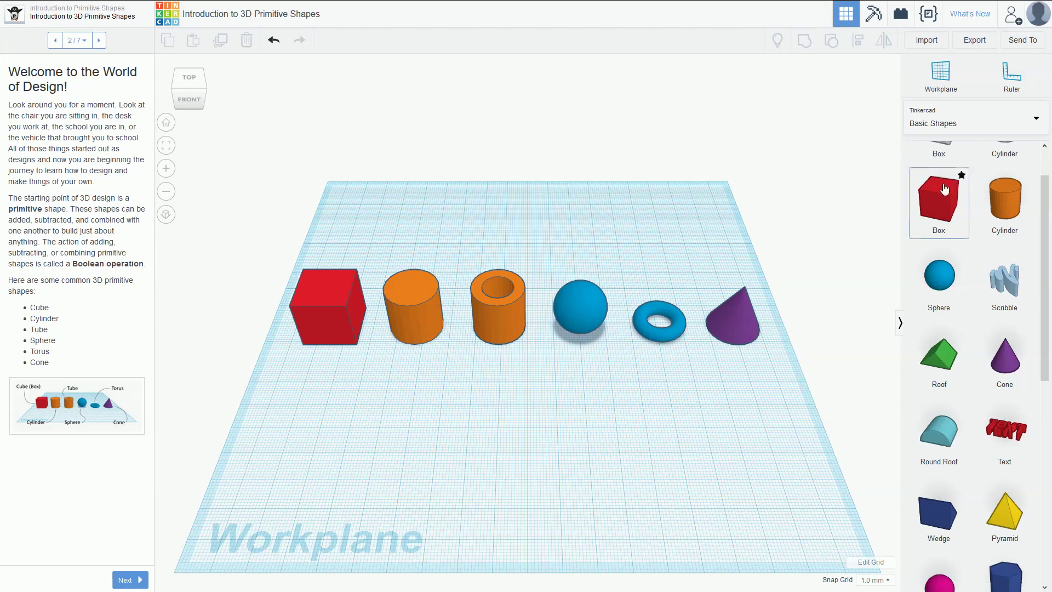
pyautogui.moveTo(944, 190); pyautogui.dragTo(545, 456)
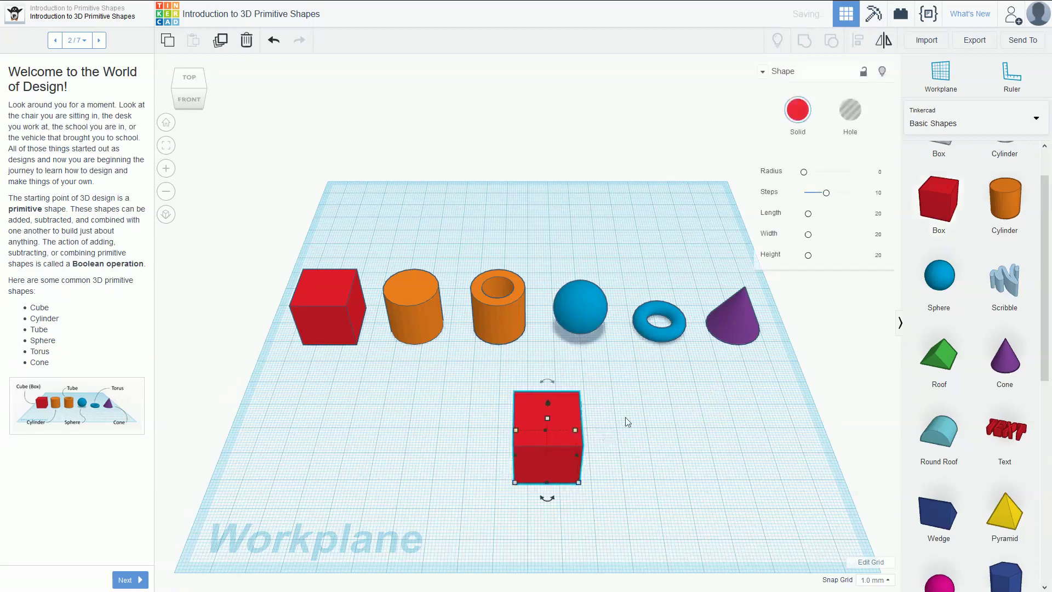
pyautogui.moveTo(931, 211); pyautogui.dragTo(599, 401)
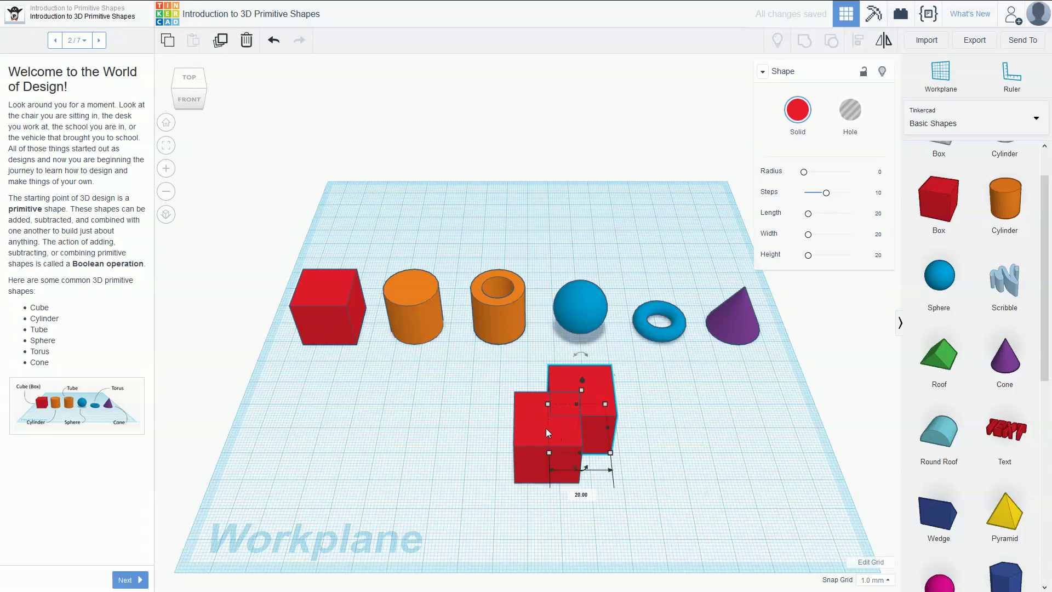
pyautogui.moveTo(478, 387); pyautogui.dragTo(727, 485)
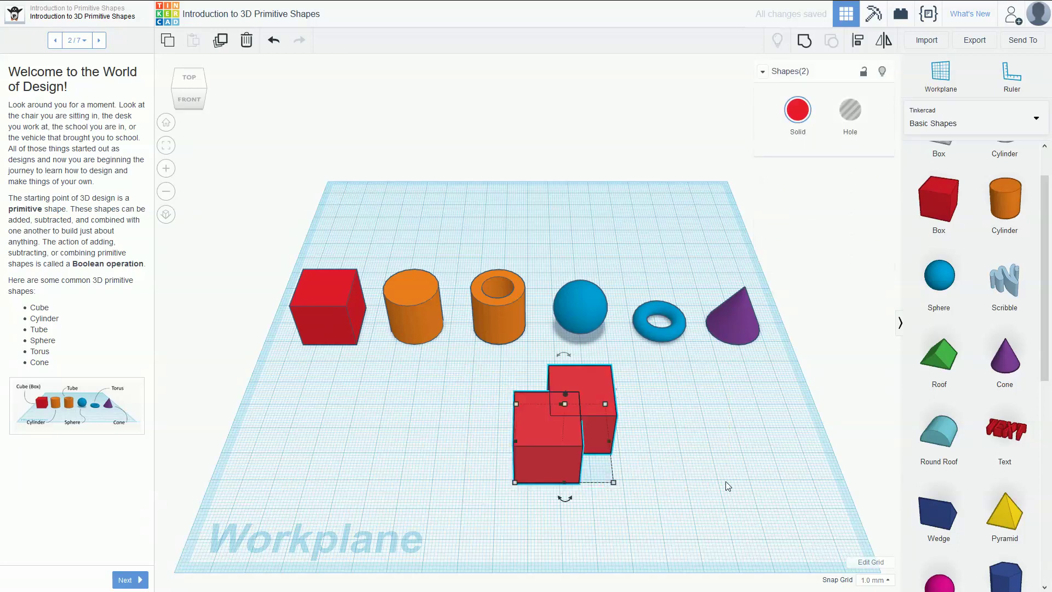
pyautogui.click(804, 42)
# Move the grouped boxes right, view from front-right, and advance to lesson step 3
pyautogui.click(678, 411)
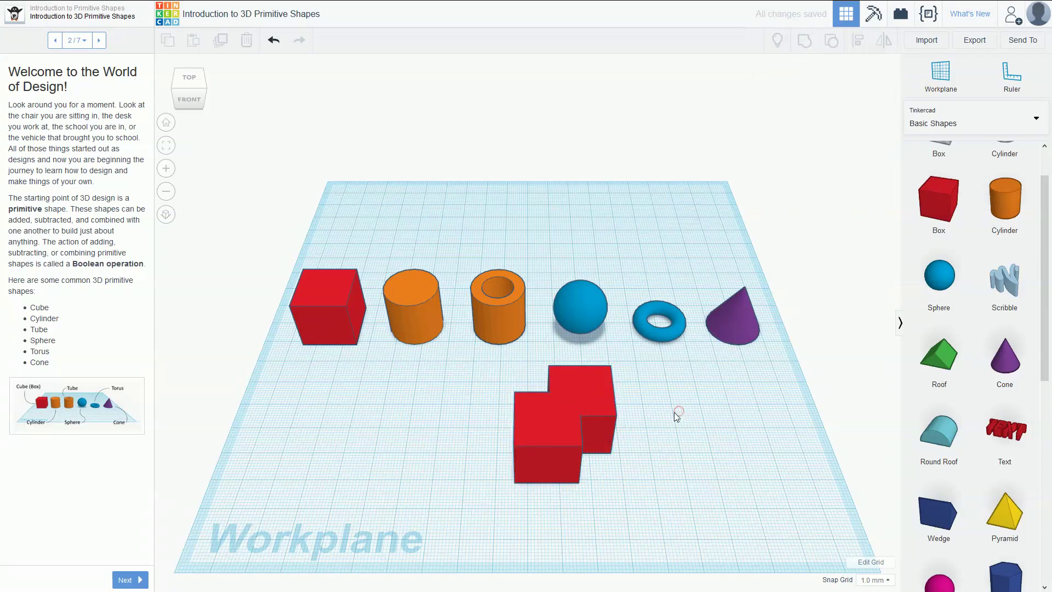
pyautogui.moveTo(569, 412); pyautogui.dragTo(691, 426)
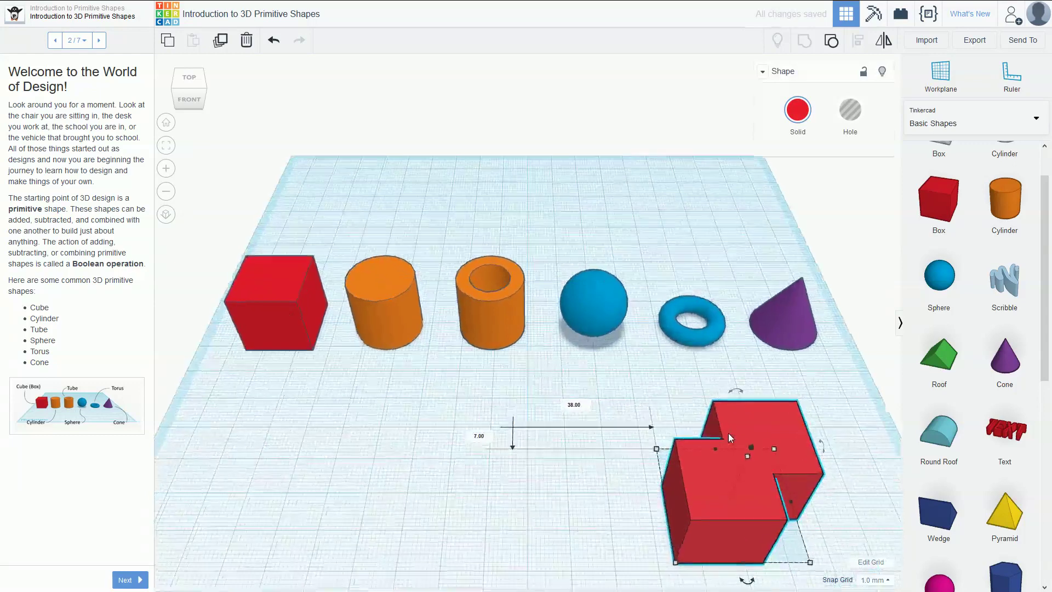
pyautogui.moveTo(202, 96); pyautogui.dragTo(188, 112)
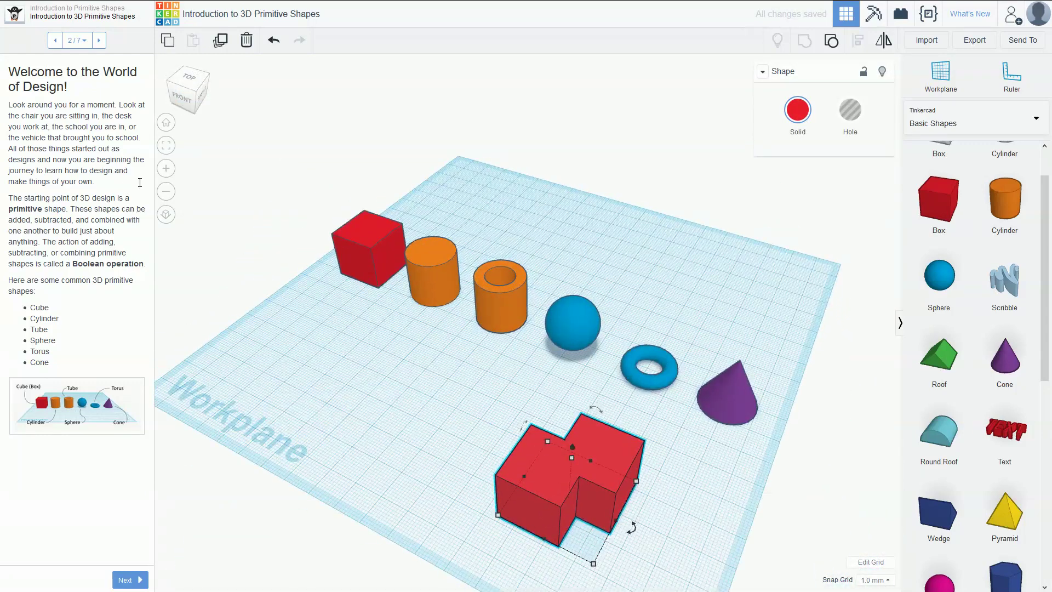
pyautogui.click(98, 40)
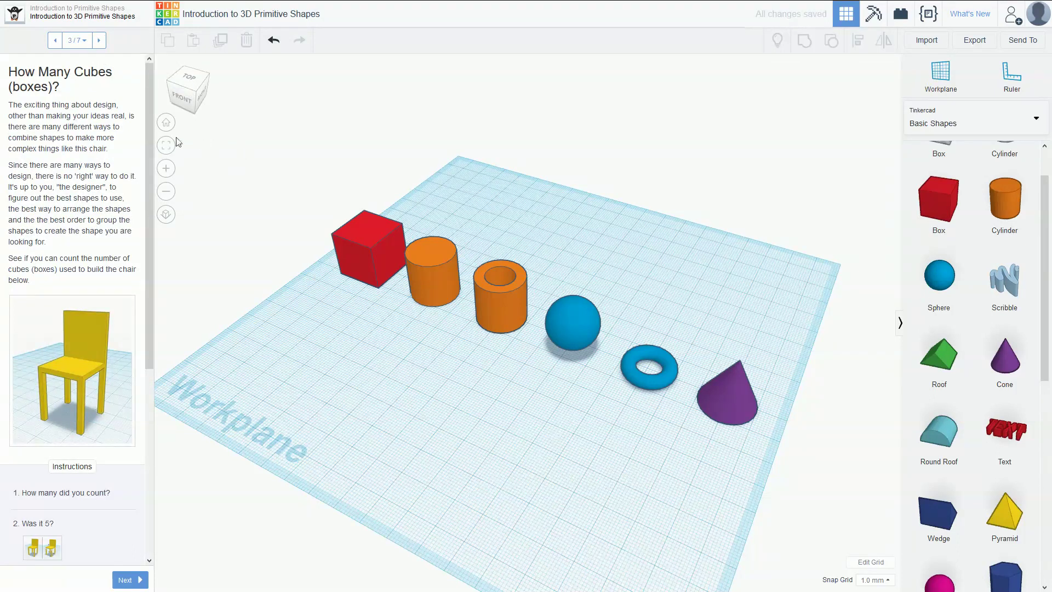
# View the example chair picture enlarged, then close it
pyautogui.click(75, 313)
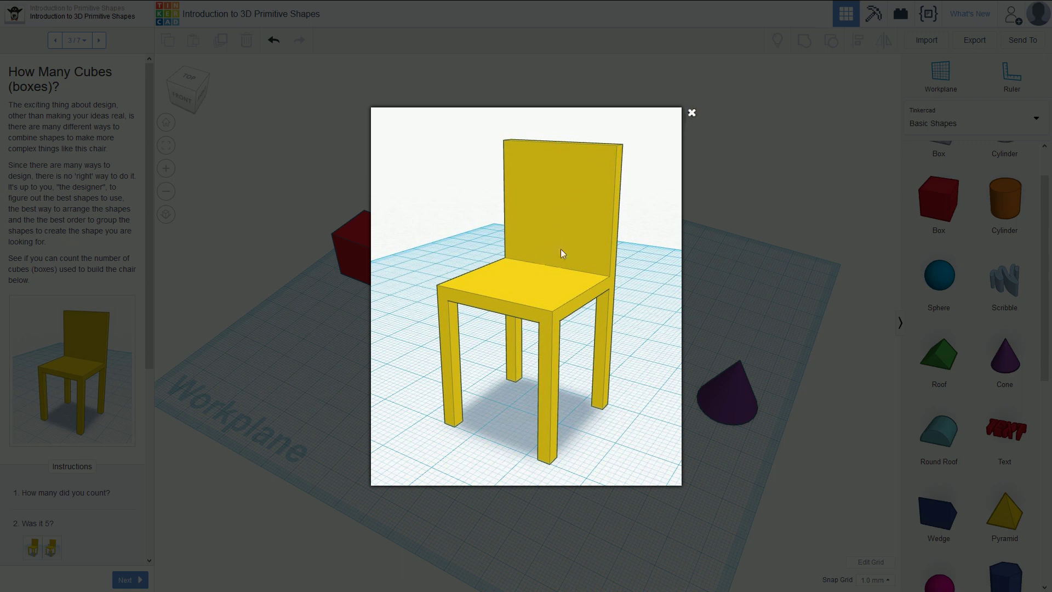
pyautogui.click(694, 114)
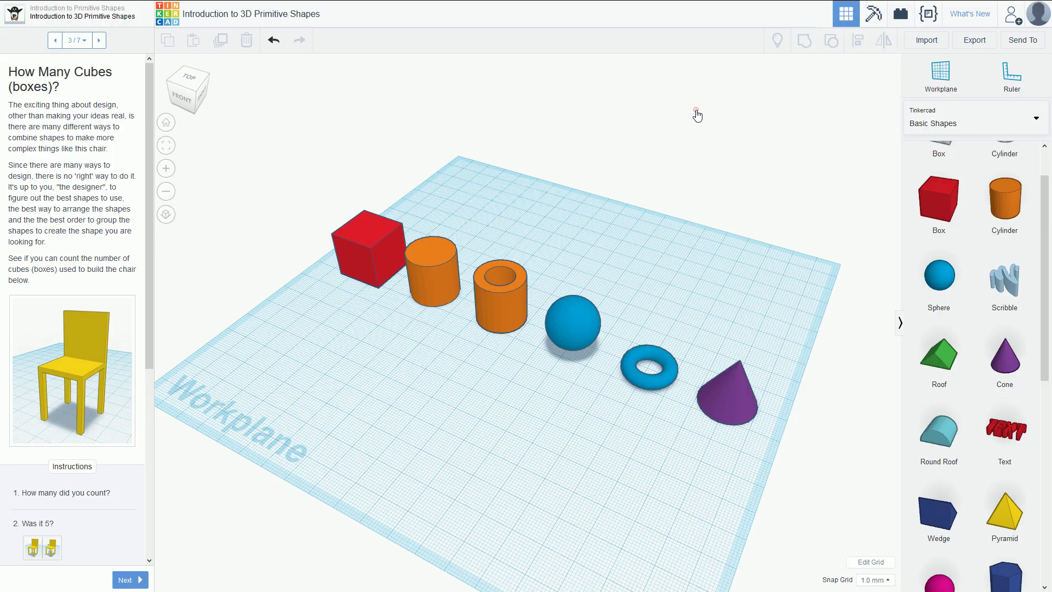
# Make a thin red box post and copy it into four chair legs
pyautogui.moveTo(956, 176); pyautogui.dragTo(450, 398)
pyautogui.moveTo(450, 399); pyautogui.dragTo(219, 94, button='right')
pyautogui.click(204, 87)
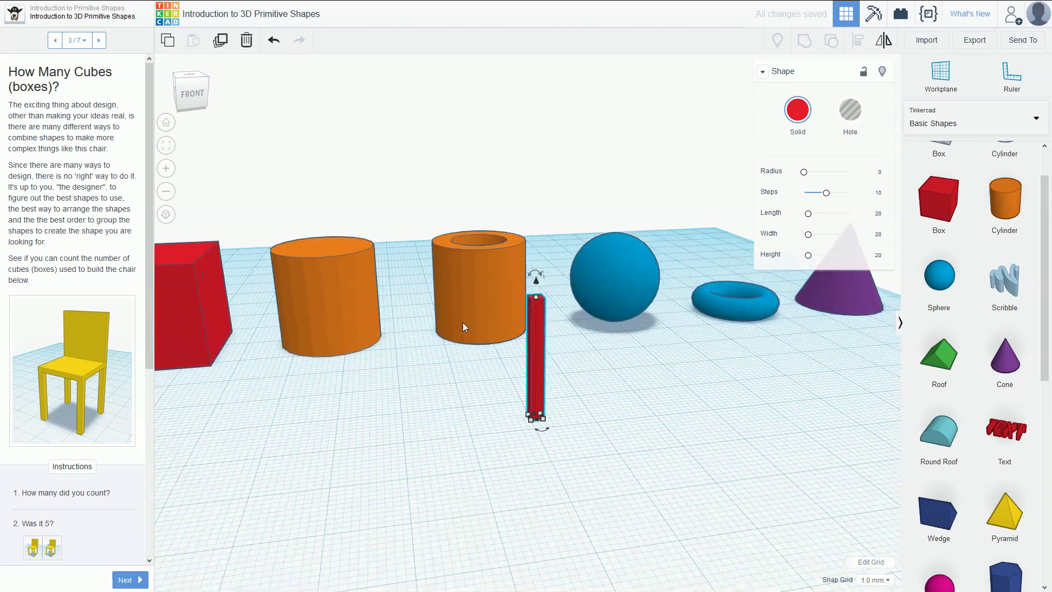
pyautogui.hotkey('ctrl', 'c')
pyautogui.hotkey('ctrl', 'v')
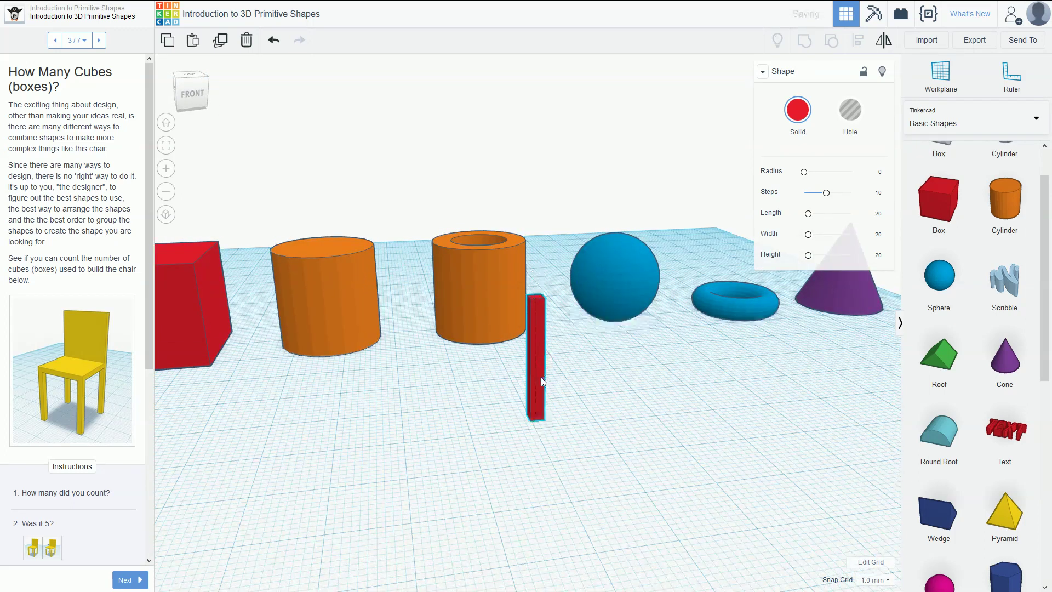
pyautogui.moveTo(541, 377); pyautogui.dragTo(642, 366)
pyautogui.hotkey('ctrl', 'd')
pyautogui.hotkey('ctrl', 'd')
pyautogui.click(824, 408)
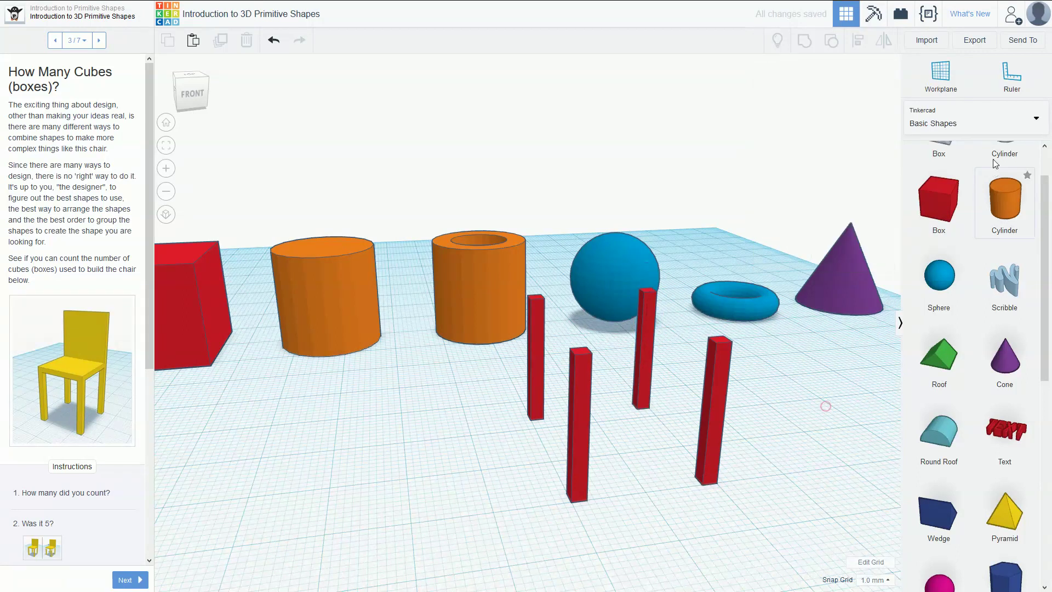
pyautogui.click(938, 200)
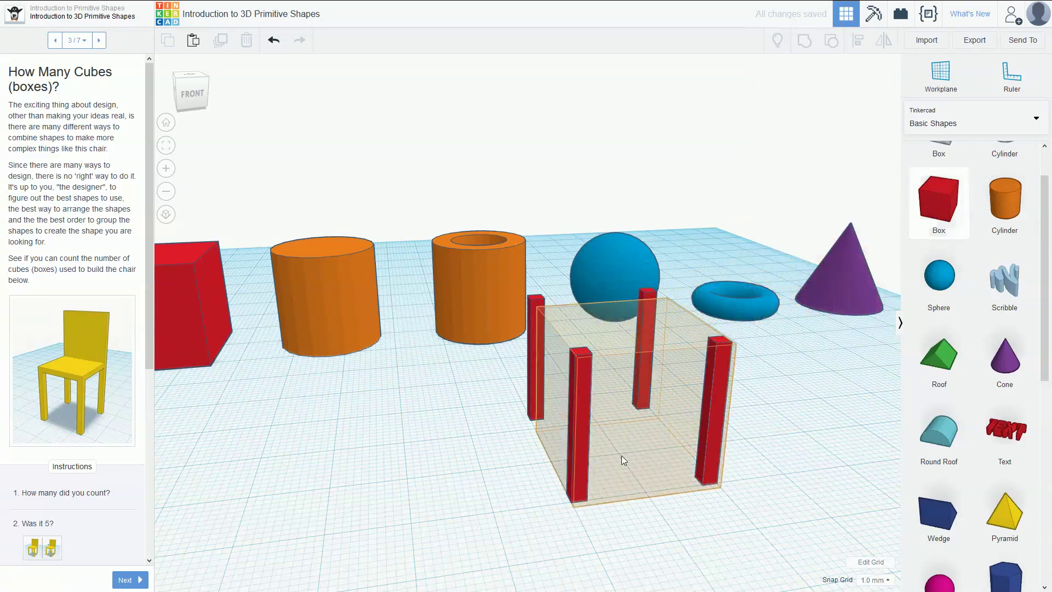
# Size a box over the legs, flatten it to 2.00 mm, and set it on top
pyautogui.click(618, 450)
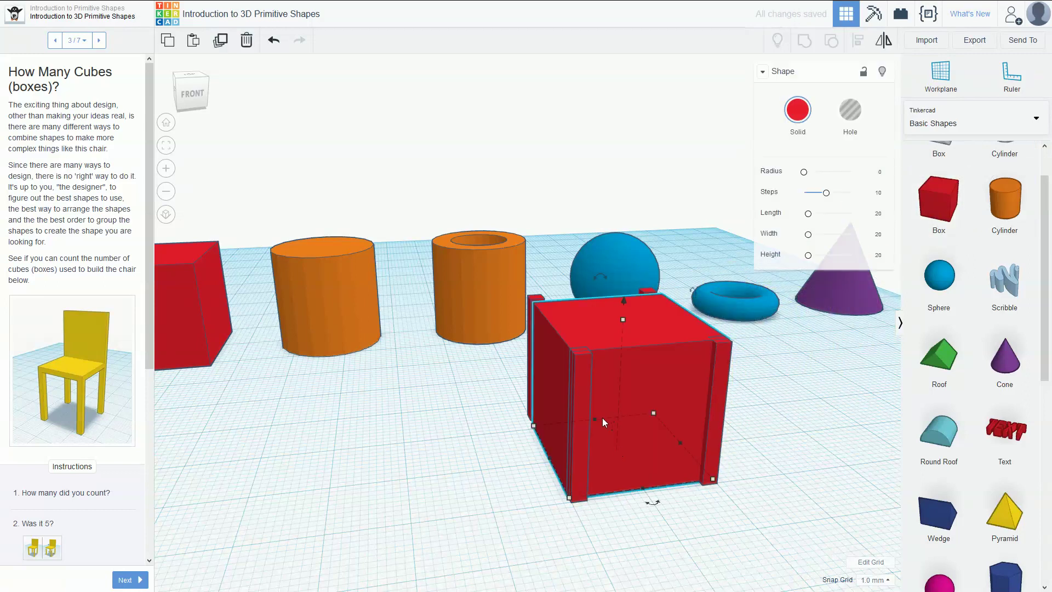
pyautogui.moveTo(599, 418); pyautogui.dragTo(595, 406)
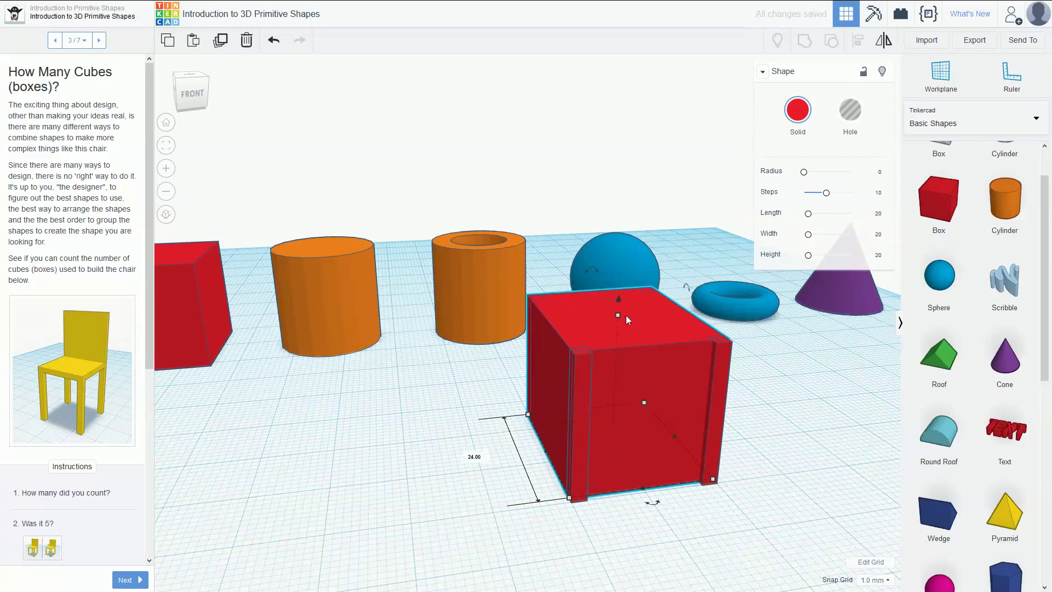
pyautogui.moveTo(618, 316); pyautogui.dragTo(632, 294)
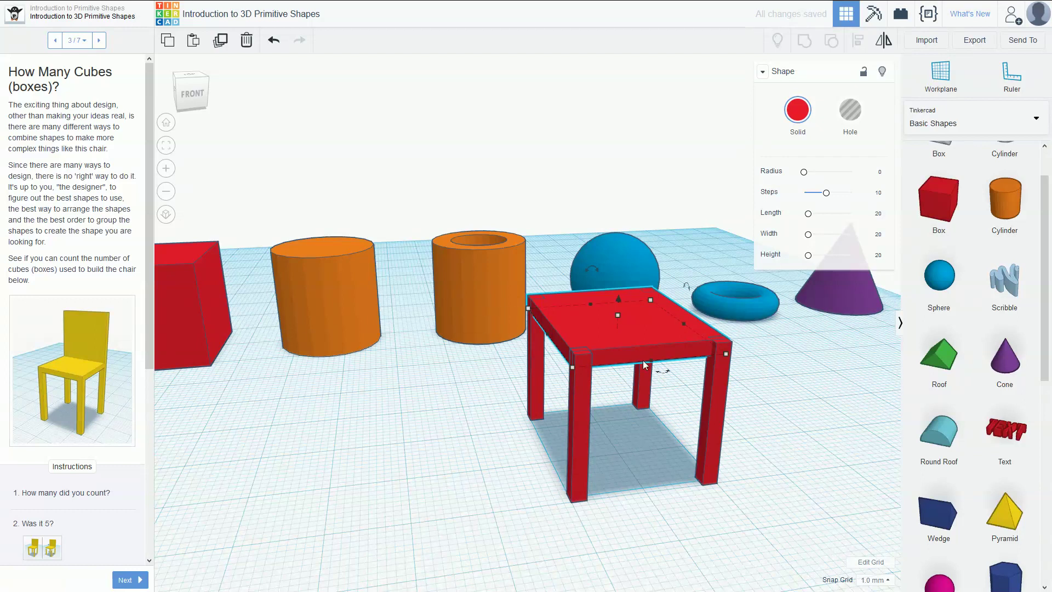
pyautogui.moveTo(644, 362); pyautogui.dragTo(650, 362)
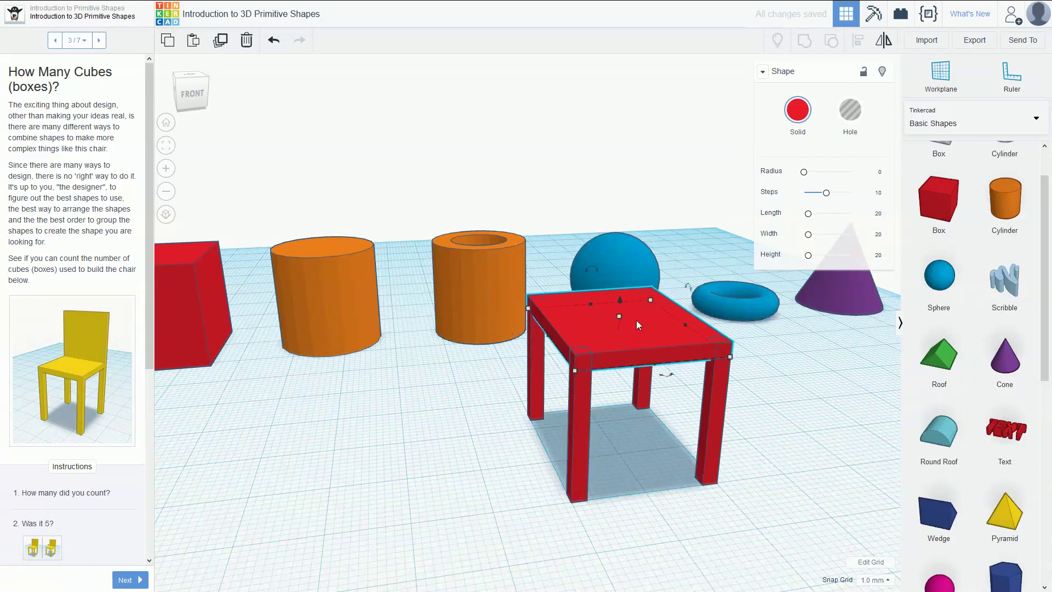
pyautogui.moveTo(634, 328); pyautogui.dragTo(707, 401)
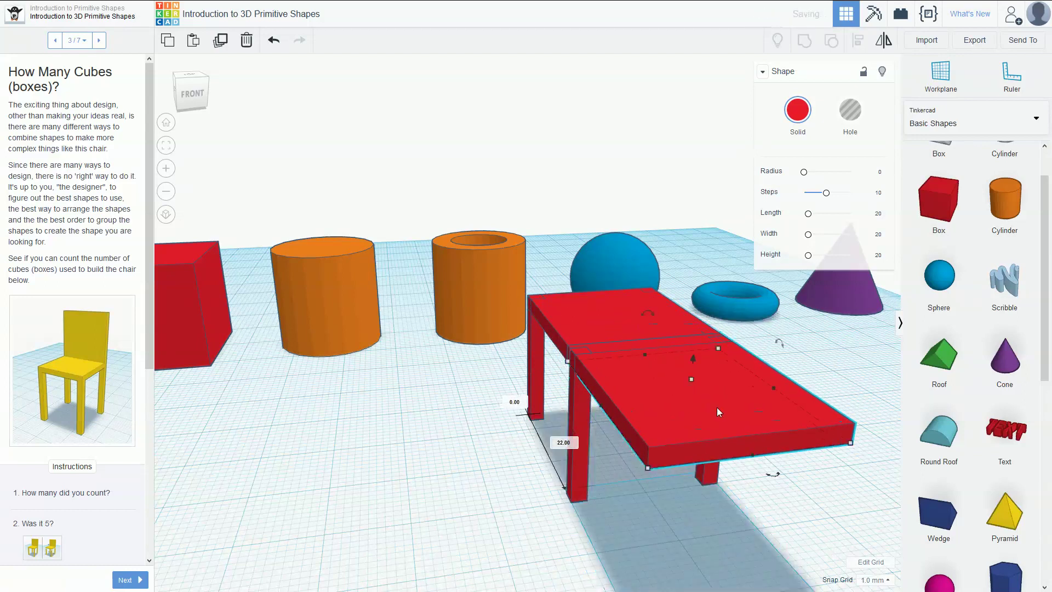
pyautogui.moveTo(765, 459); pyautogui.dragTo(681, 365)
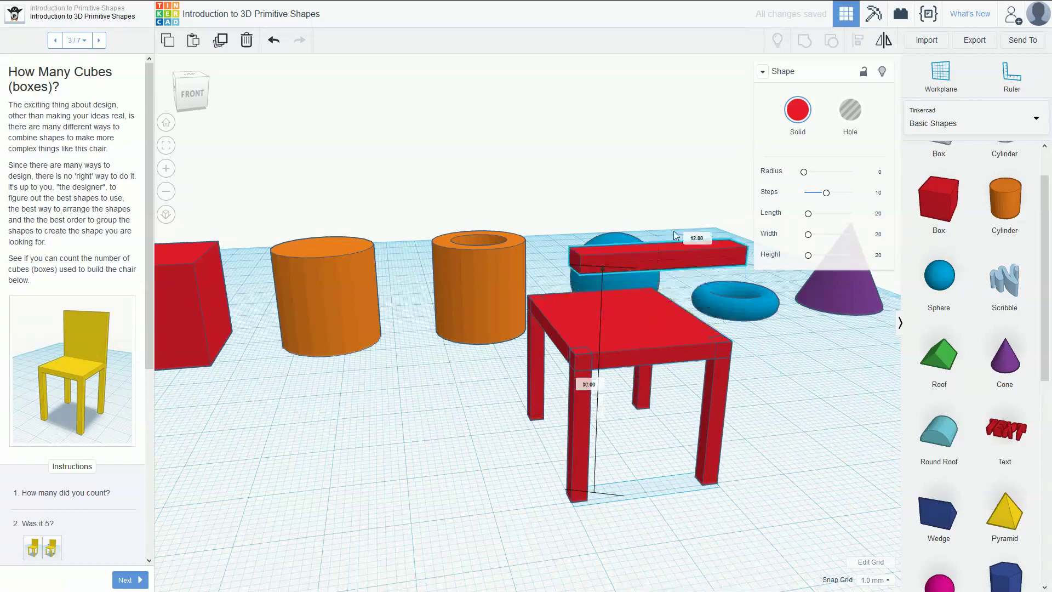
# Stretch the thin red bar upward and lower it onto the seat's back edge as a backrest
pyautogui.click(666, 236)
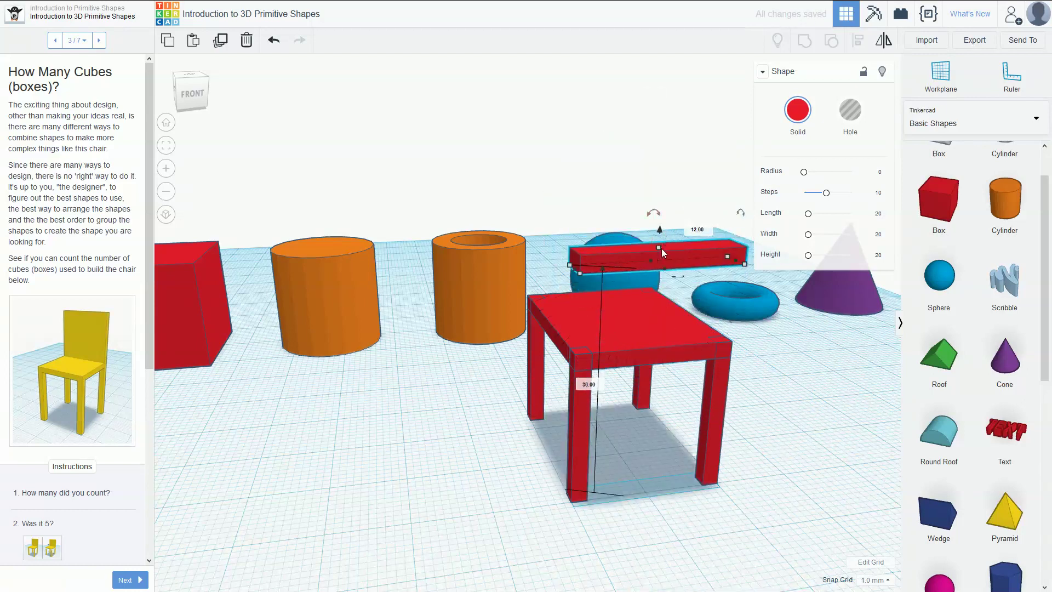
pyautogui.moveTo(660, 249); pyautogui.dragTo(671, 109)
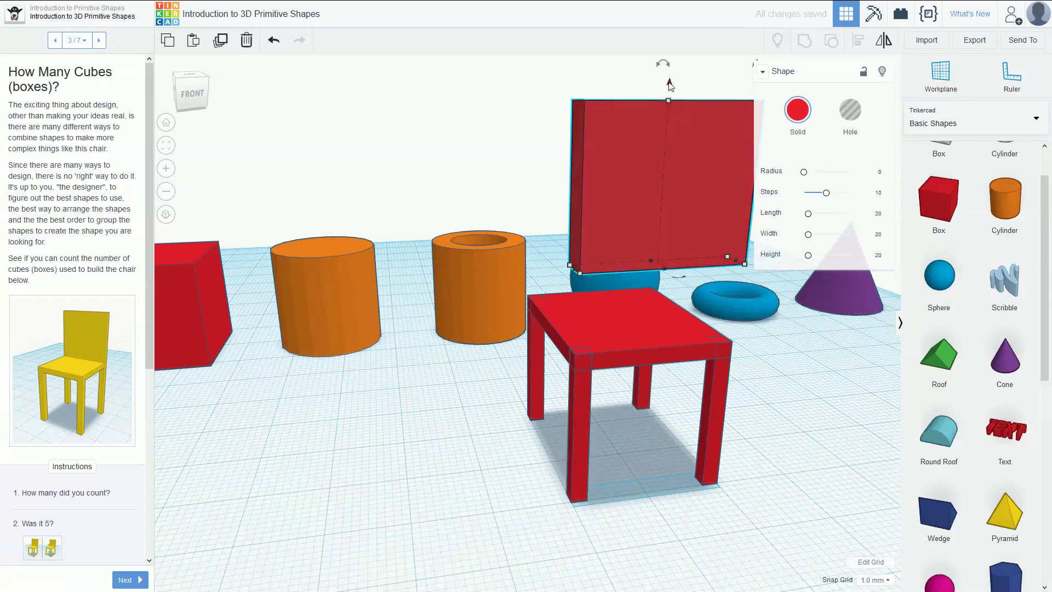
pyautogui.moveTo(669, 83); pyautogui.dragTo(679, 181)
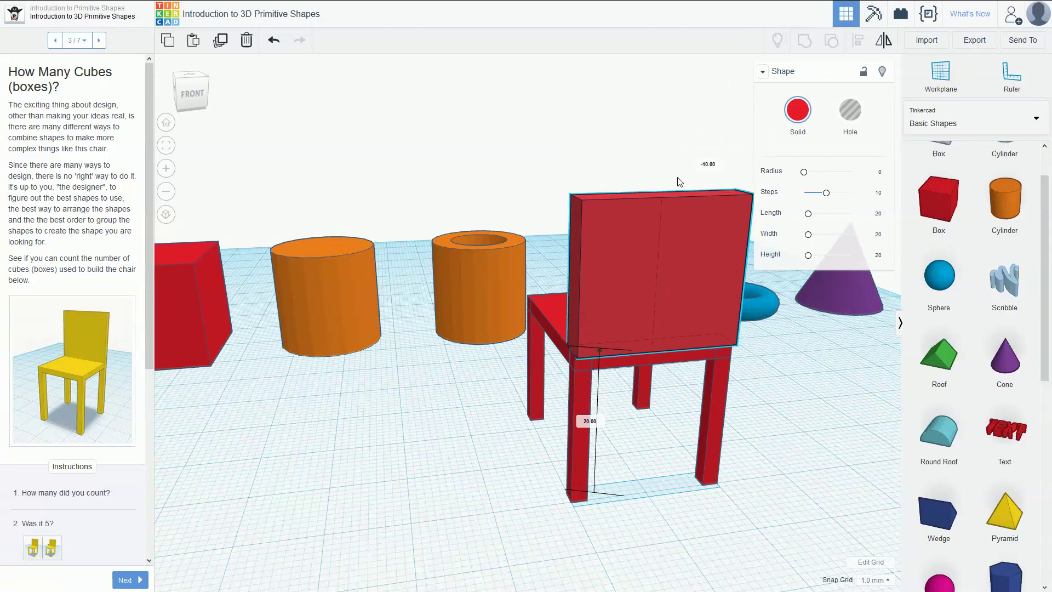
# Select all six chair pieces from a back-left view and group them into one chair
pyautogui.click(795, 493)
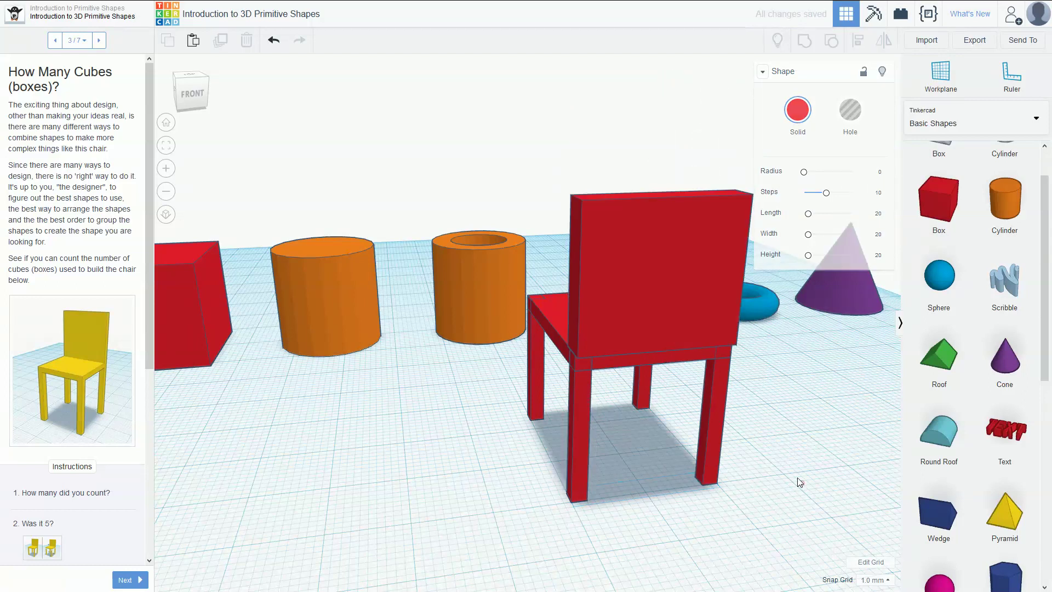
pyautogui.click(203, 90)
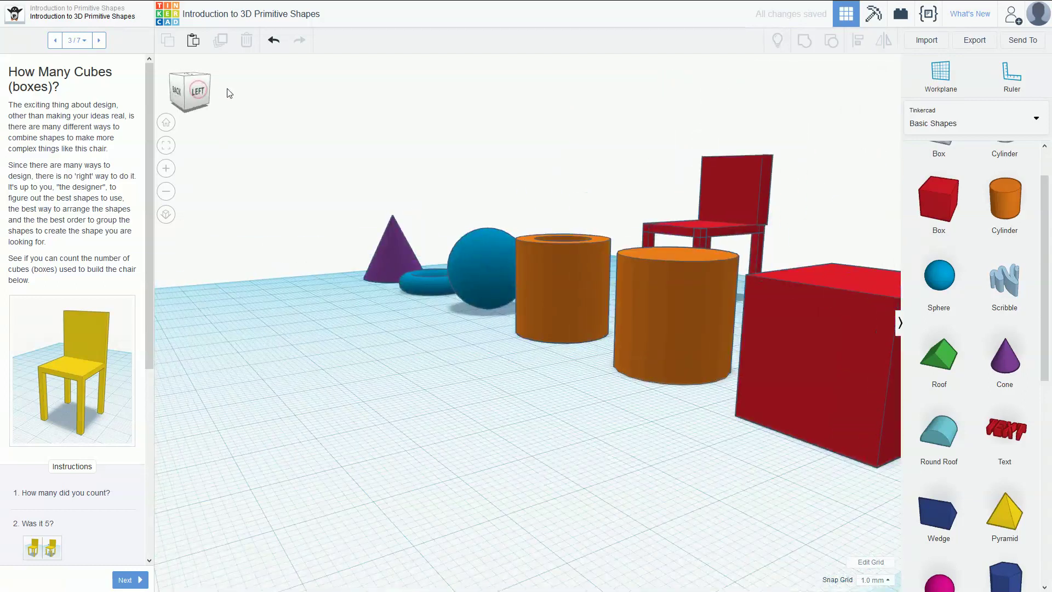
pyautogui.click(229, 91)
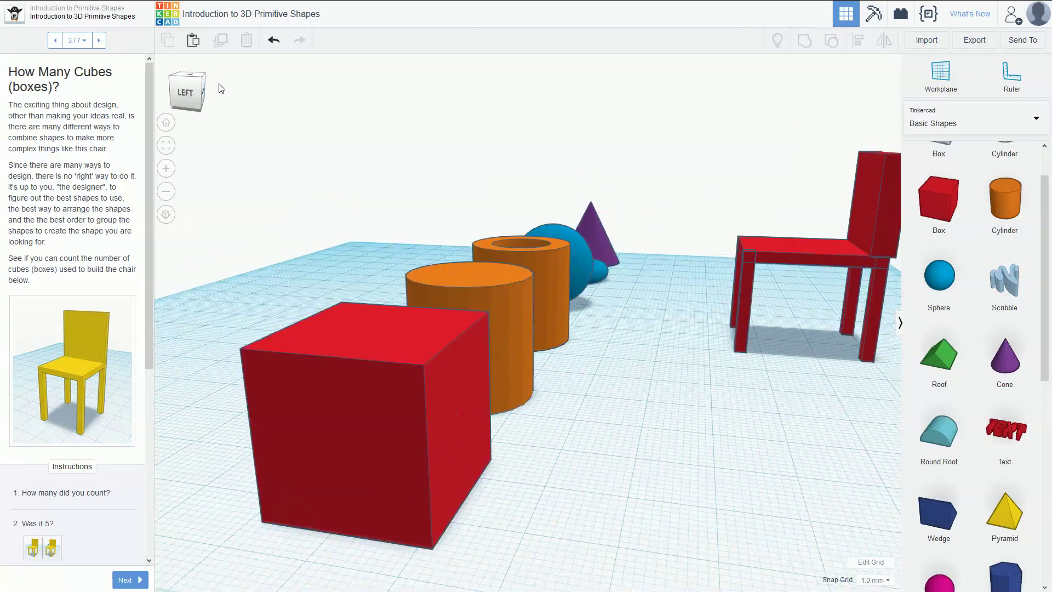
pyautogui.click(190, 87)
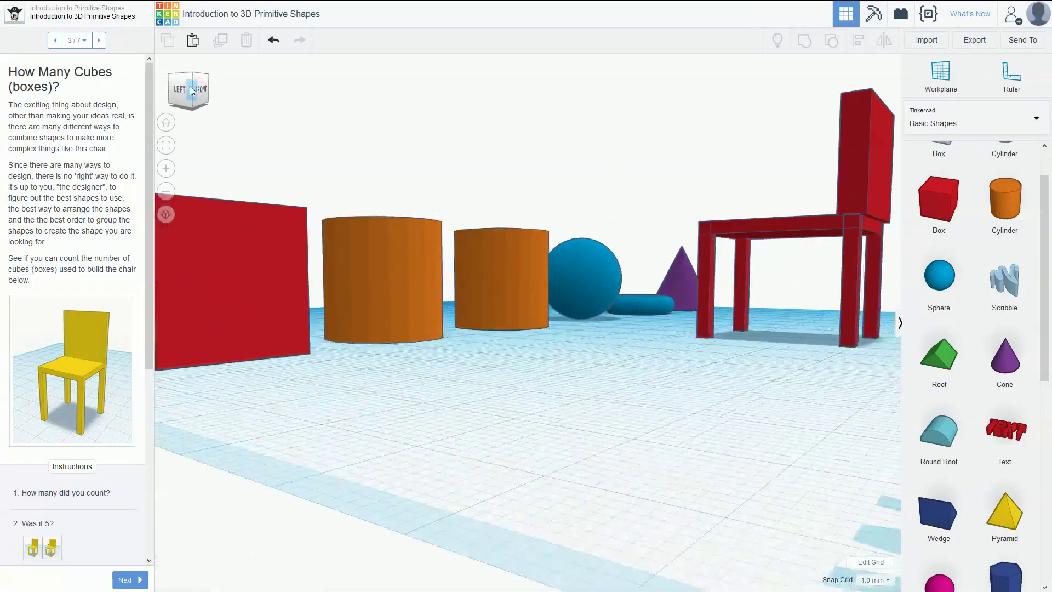
pyautogui.moveTo(658, 81); pyautogui.dragTo(916, 350)
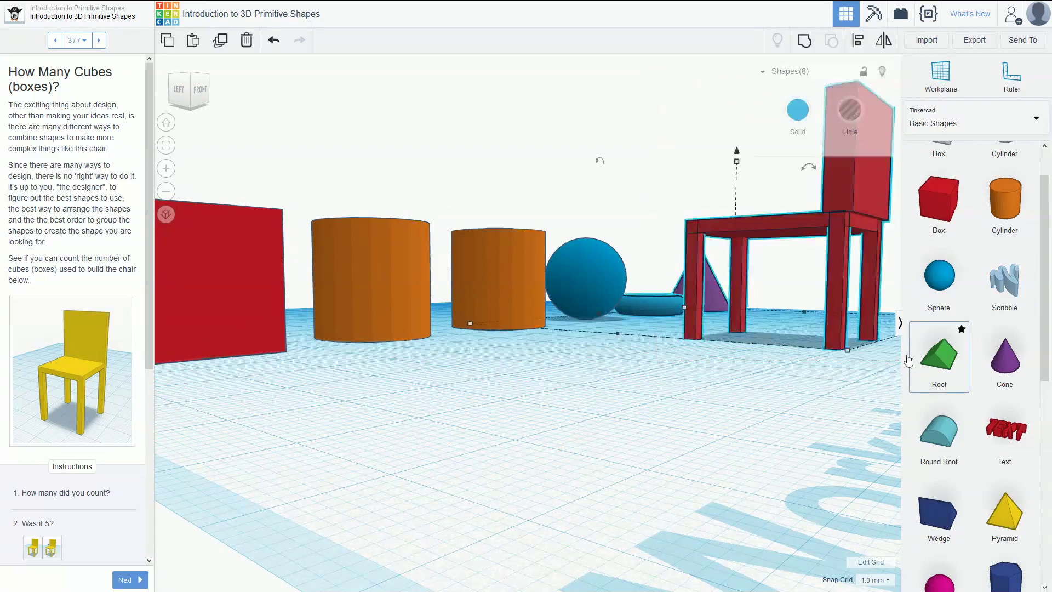
pyautogui.click(767, 410)
pyautogui.click(199, 93)
pyautogui.moveTo(200, 97); pyautogui.dragTo(234, 97)
pyautogui.moveTo(575, 65); pyautogui.dragTo(768, 228)
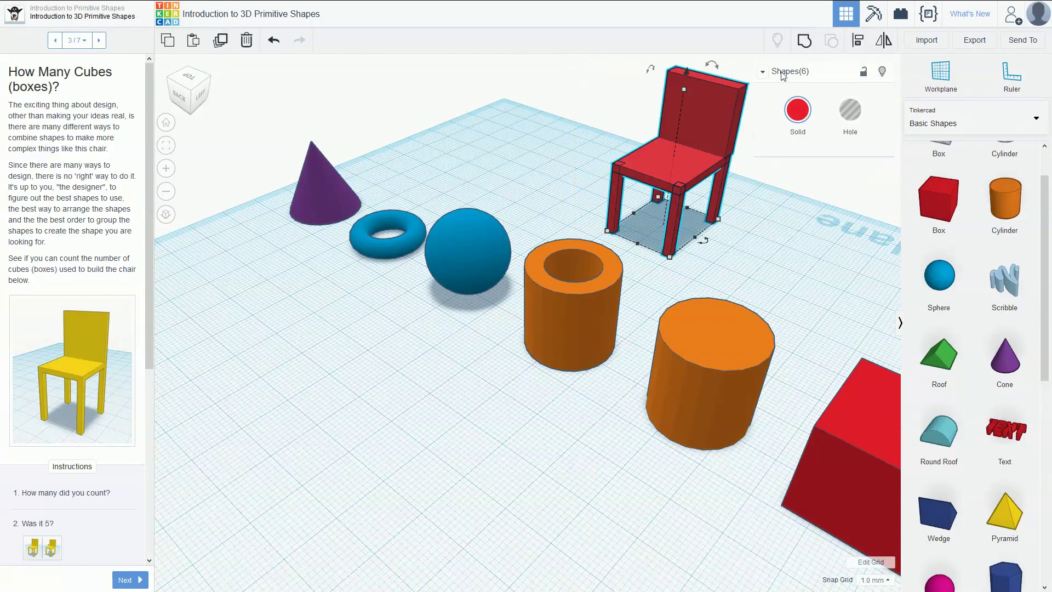
pyautogui.click(799, 46)
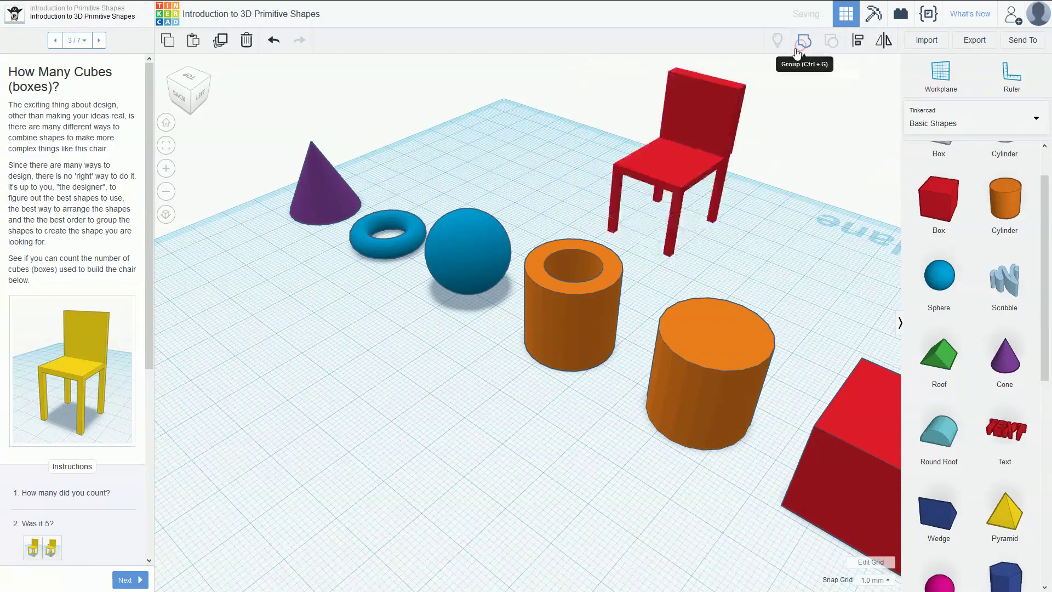
# Nudge the grouped chair slightly and view the 'Was it 5?' answer image enlarged
pyautogui.click(783, 248)
pyautogui.moveTo(678, 151)
pyautogui.mouseDown()
pyautogui.moveTo(719, 176)
pyautogui.moveTo(659, 157)
pyautogui.mouseUp()
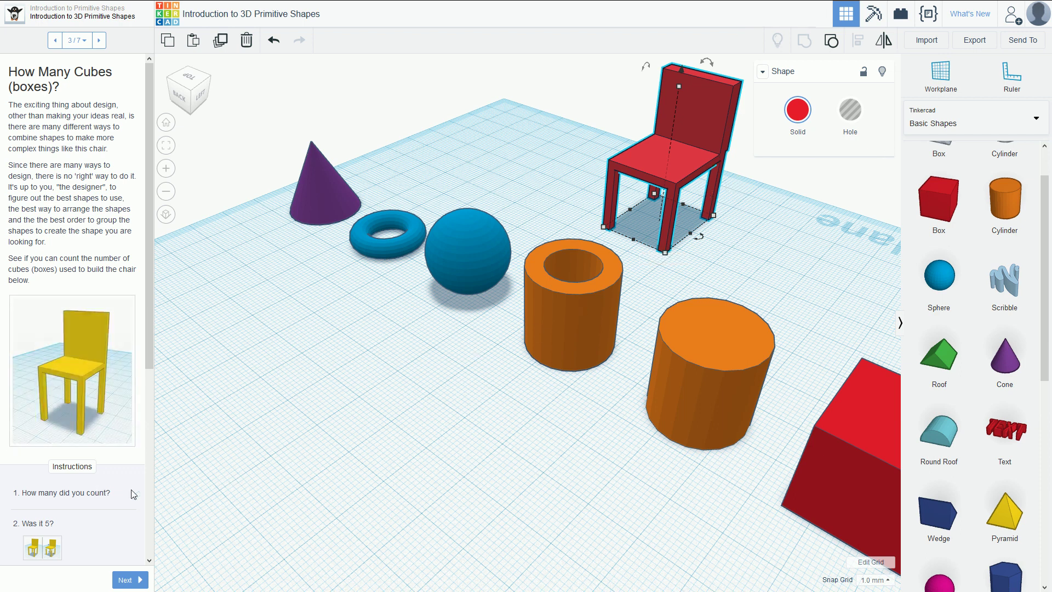
pyautogui.click(50, 544)
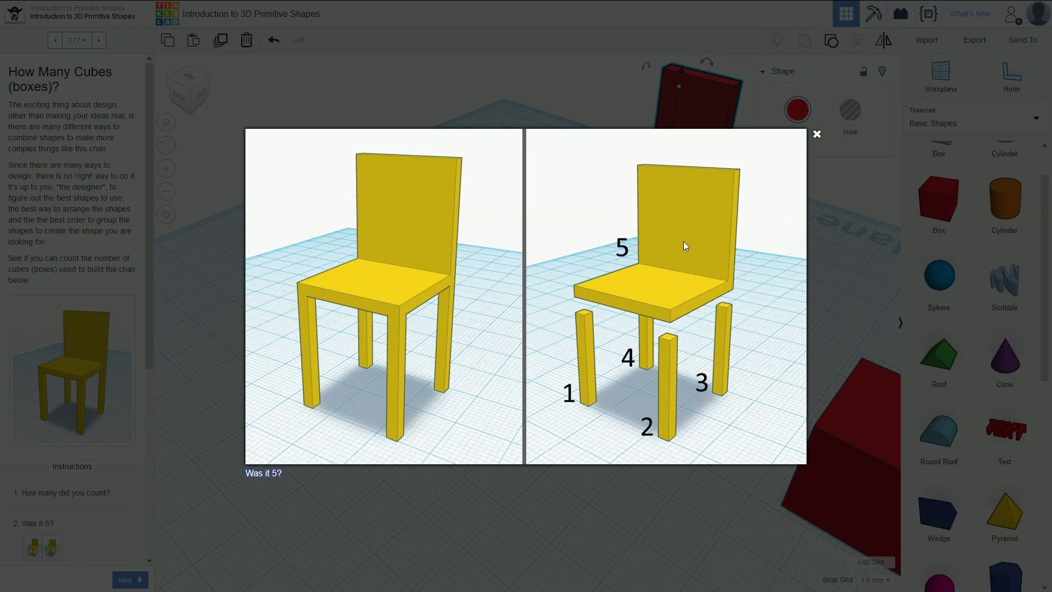
pyautogui.click(244, 421)
# View the 'Was it 6?' and '240 Minecraft blocks' answer images enlarged
pyautogui.scroll(-2, 38, 501)
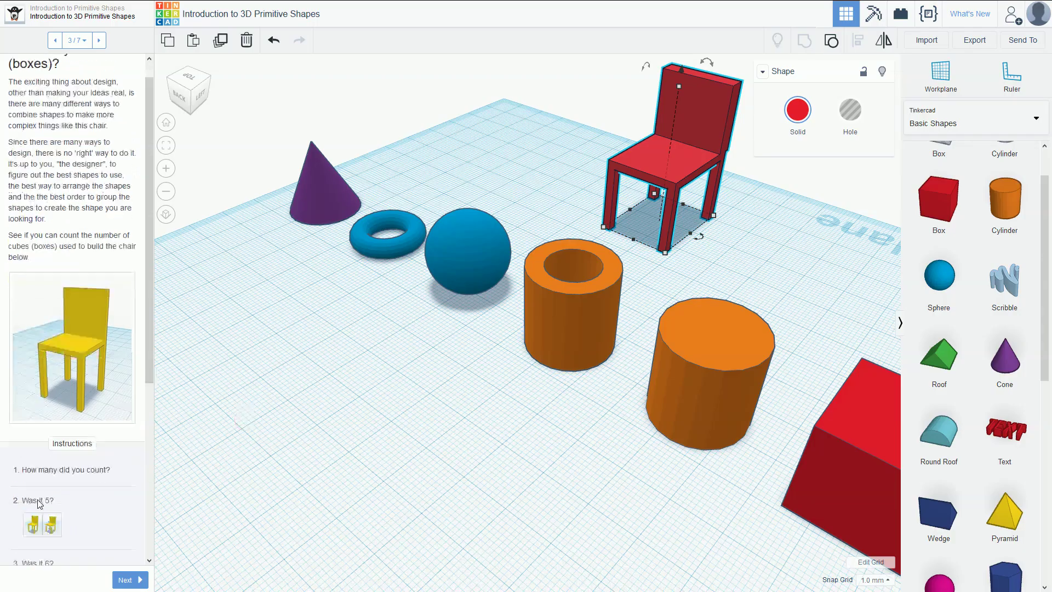
pyautogui.scroll(-2, 73, 534)
pyautogui.click(49, 505)
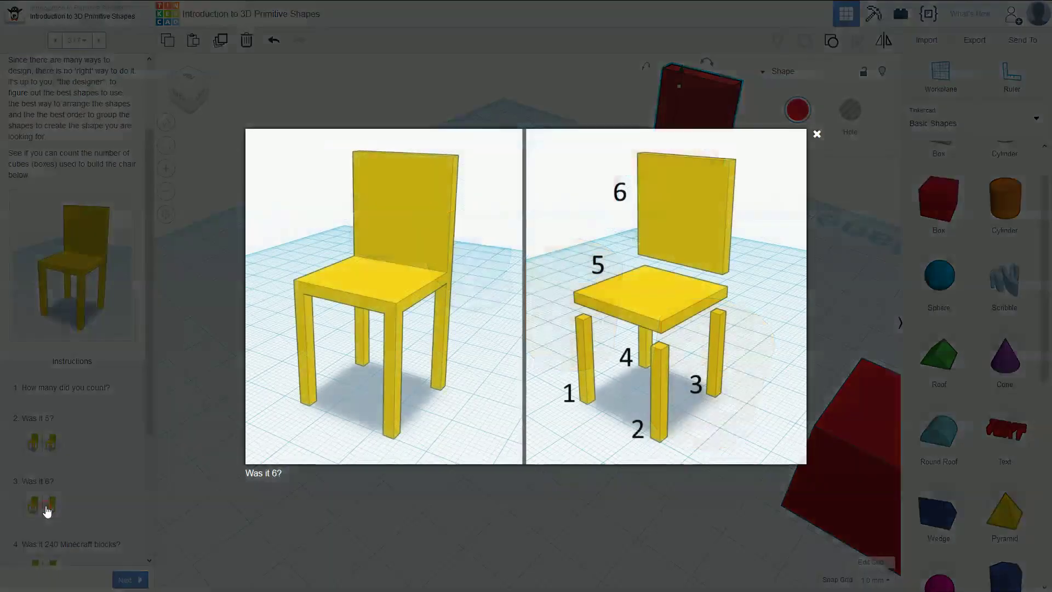
pyautogui.click(195, 453)
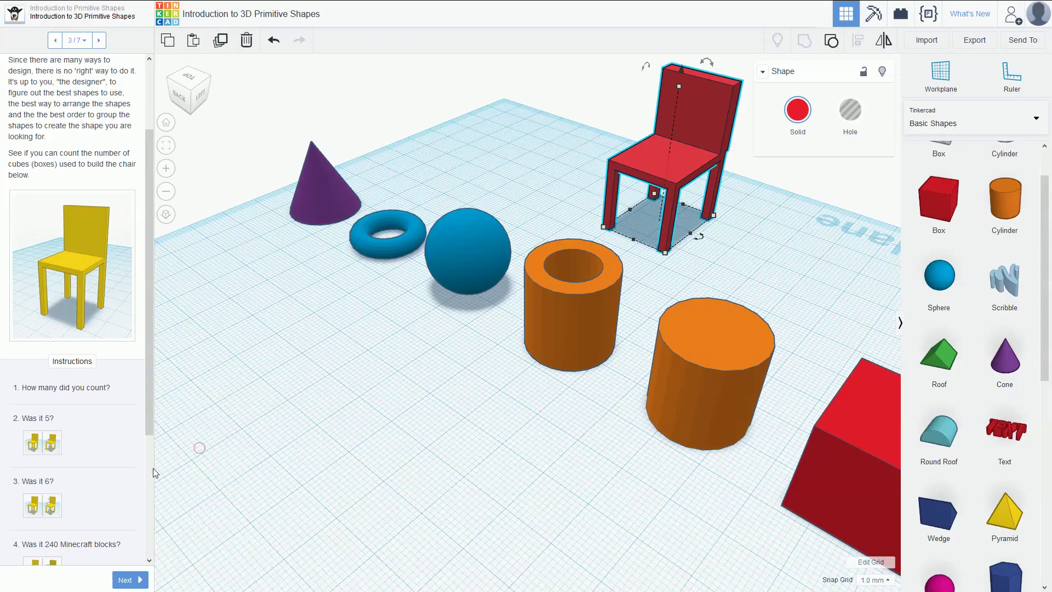
pyautogui.scroll(-2, 66, 471)
pyautogui.click(51, 467)
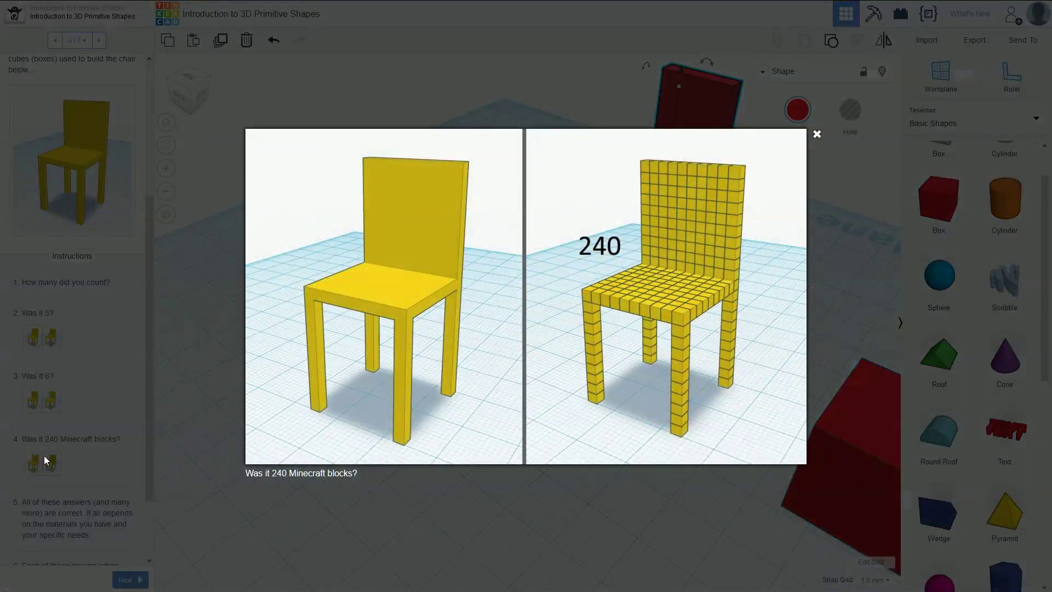
pyautogui.click(191, 403)
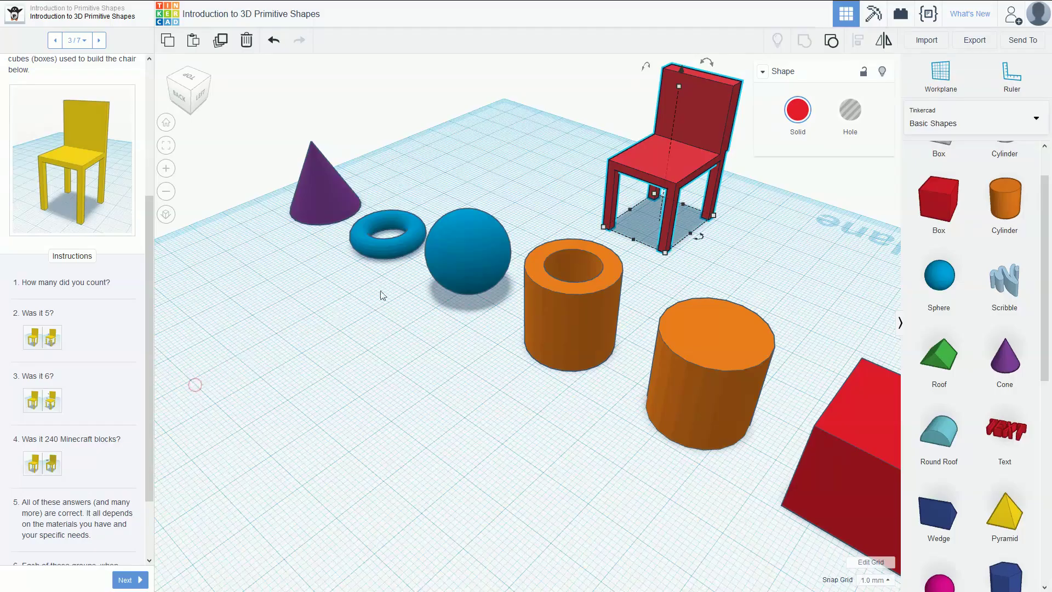
# Revisit the yellow chair and 'Was it 5?' images, then advance to step 4, Locate the Primitive Shapes
pyautogui.click(117, 176)
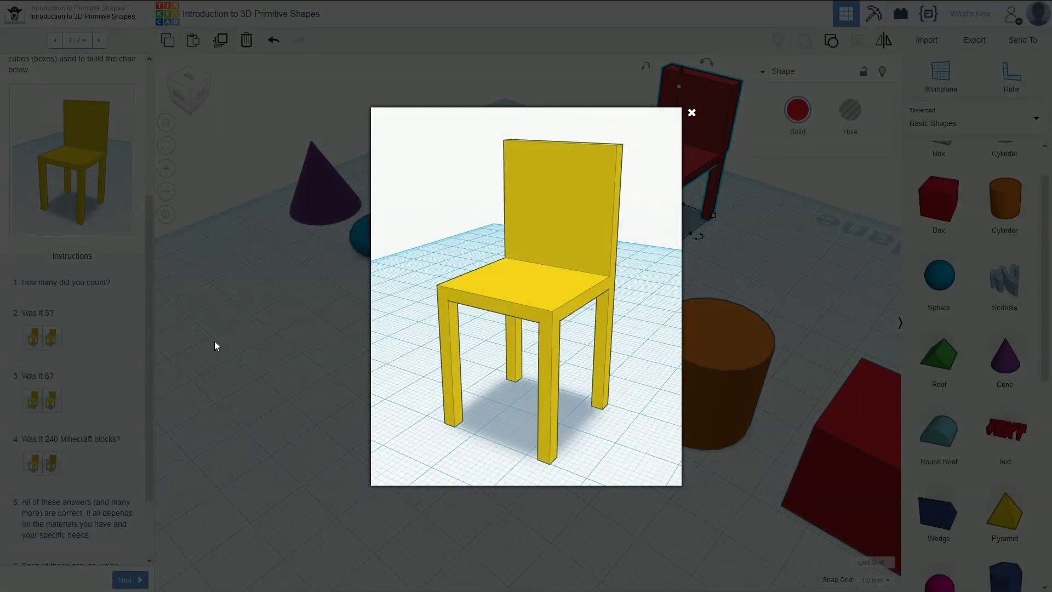
pyautogui.click(35, 343)
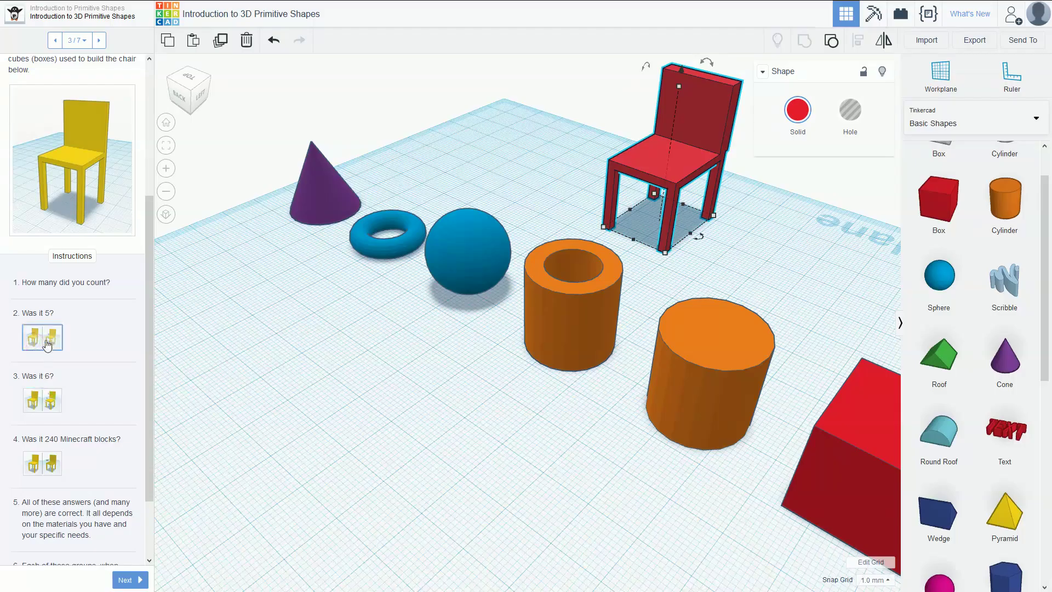
pyautogui.click(50, 338)
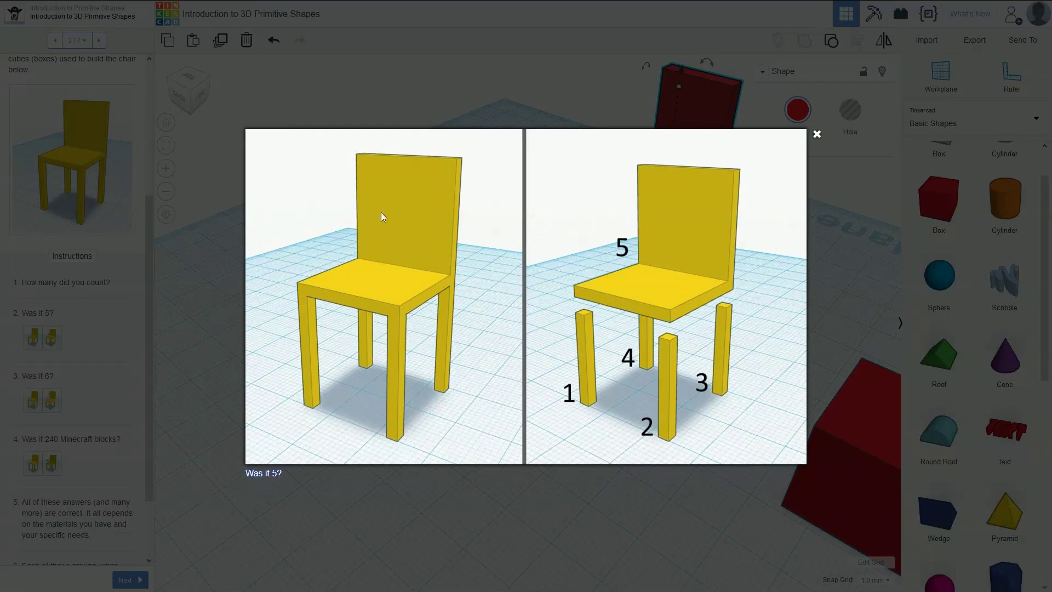
pyautogui.click(132, 364)
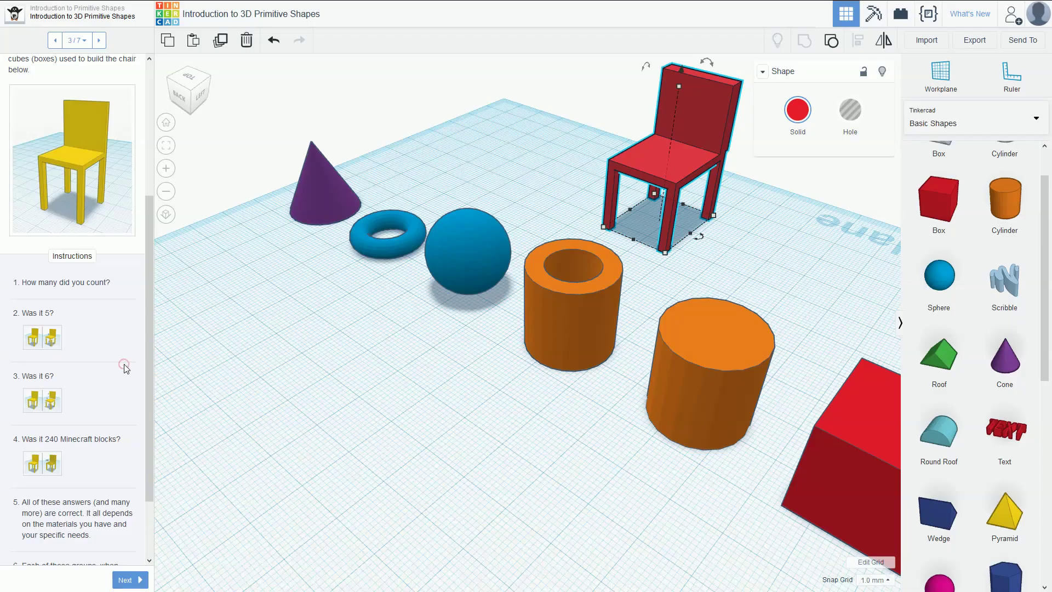
pyautogui.scroll(-2, 137, 392)
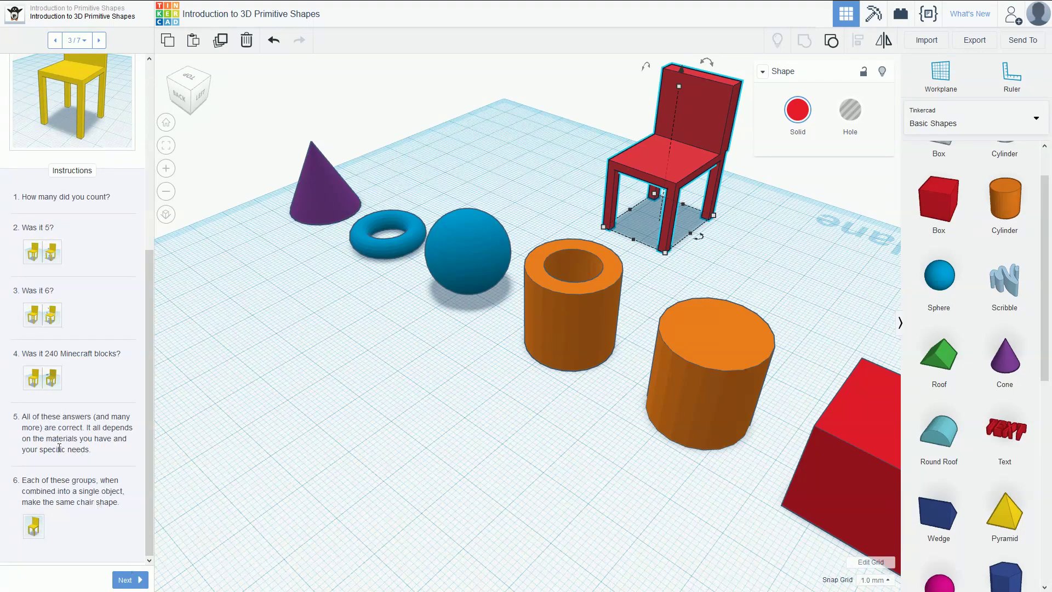
pyautogui.click(125, 579)
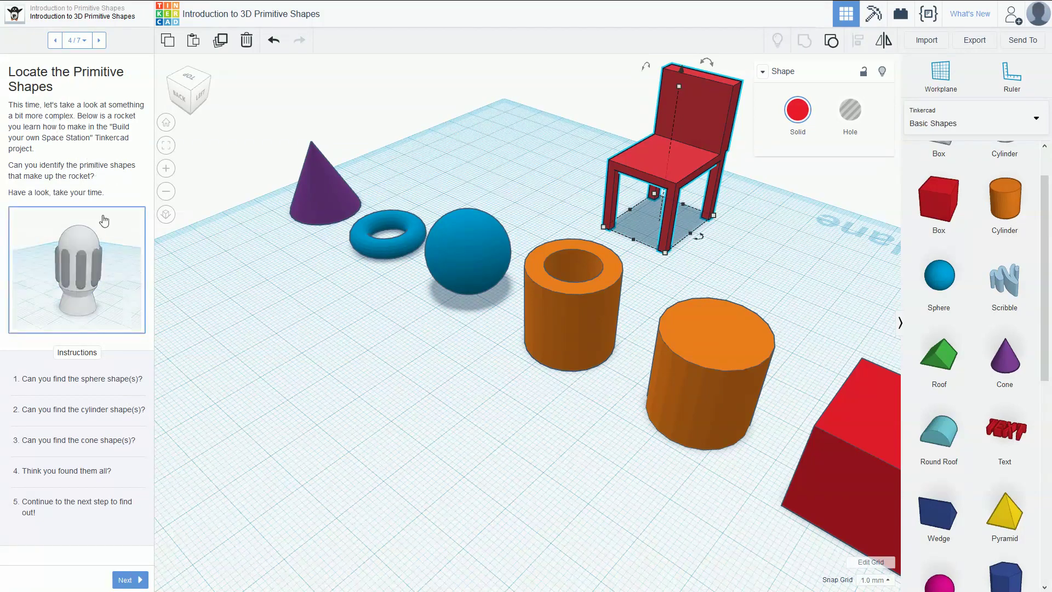
pyautogui.click(106, 263)
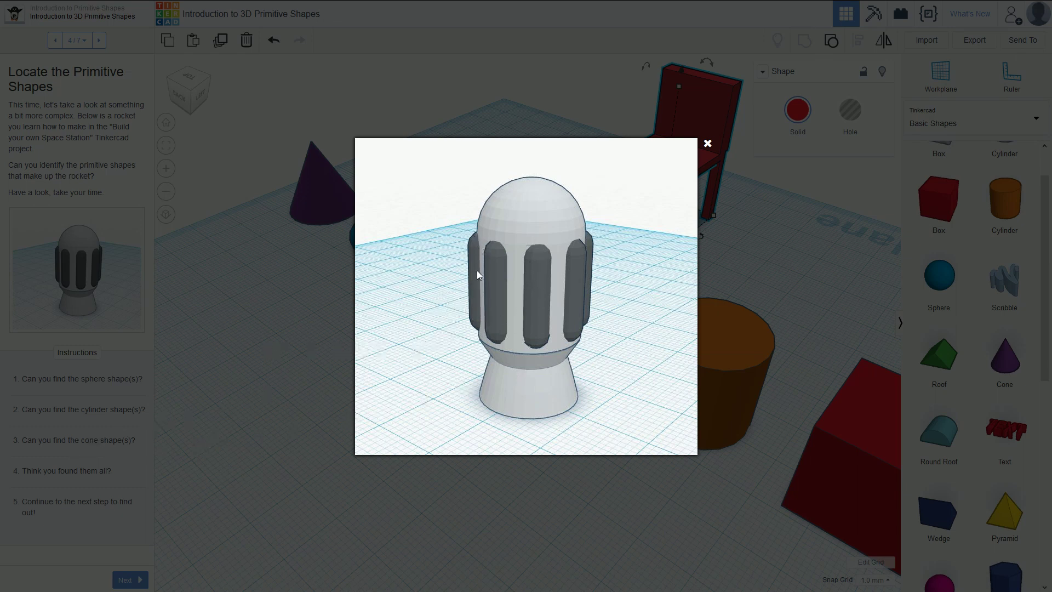
pyautogui.click(219, 346)
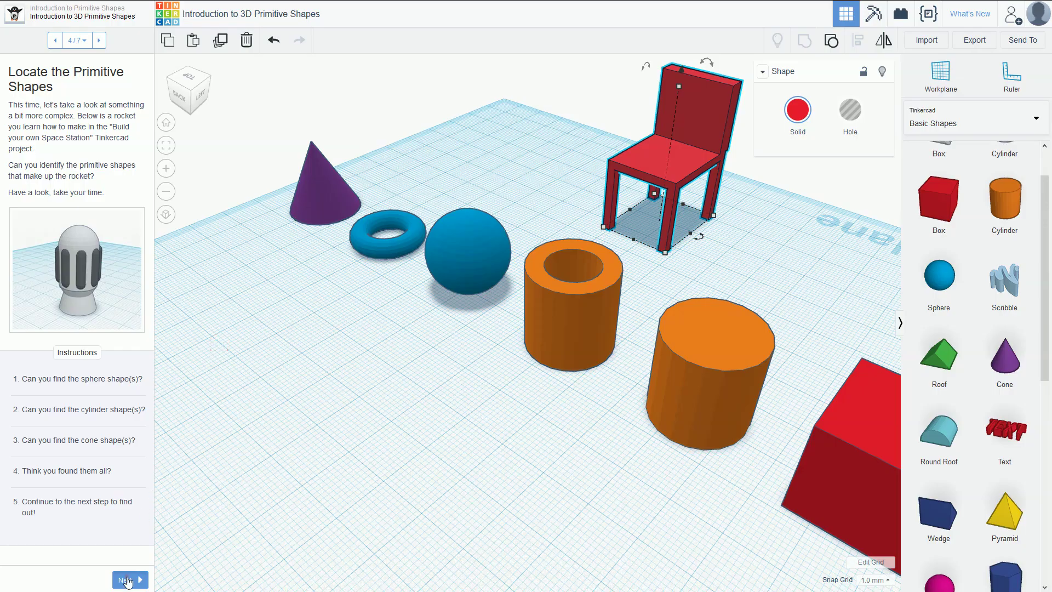
pyautogui.click(126, 579)
# Enlarge and close the rocket's separated-shapes picture and the exploded rocket picture
pyautogui.click(70, 216)
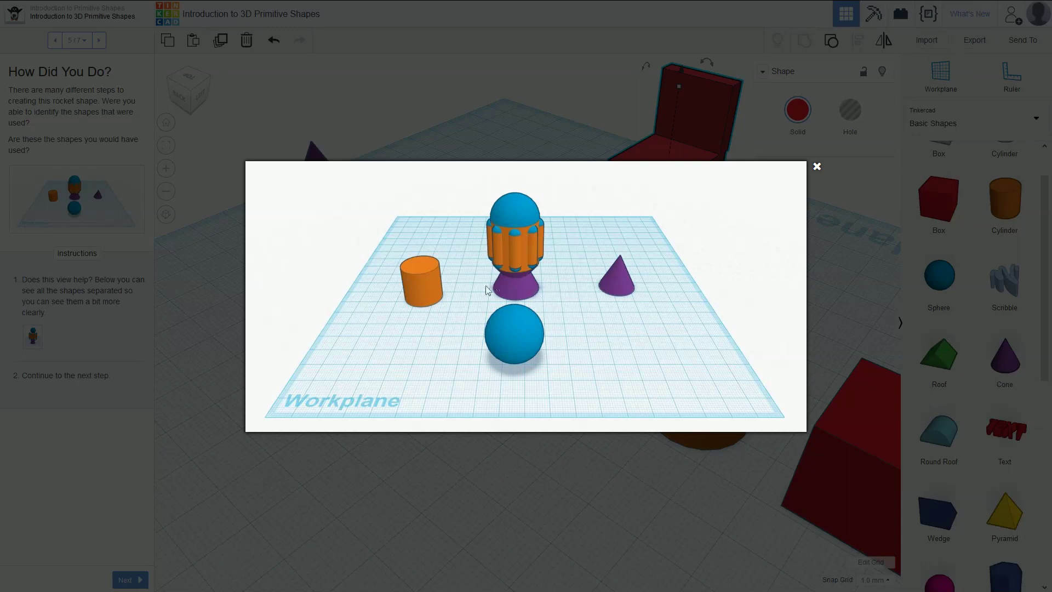
pyautogui.click(95, 320)
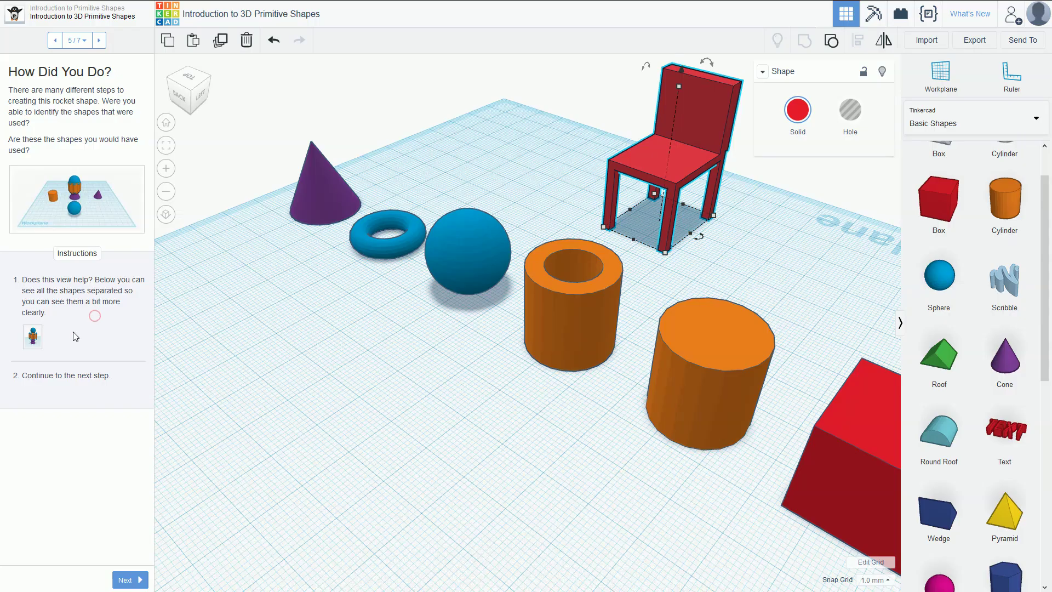
pyautogui.click(34, 342)
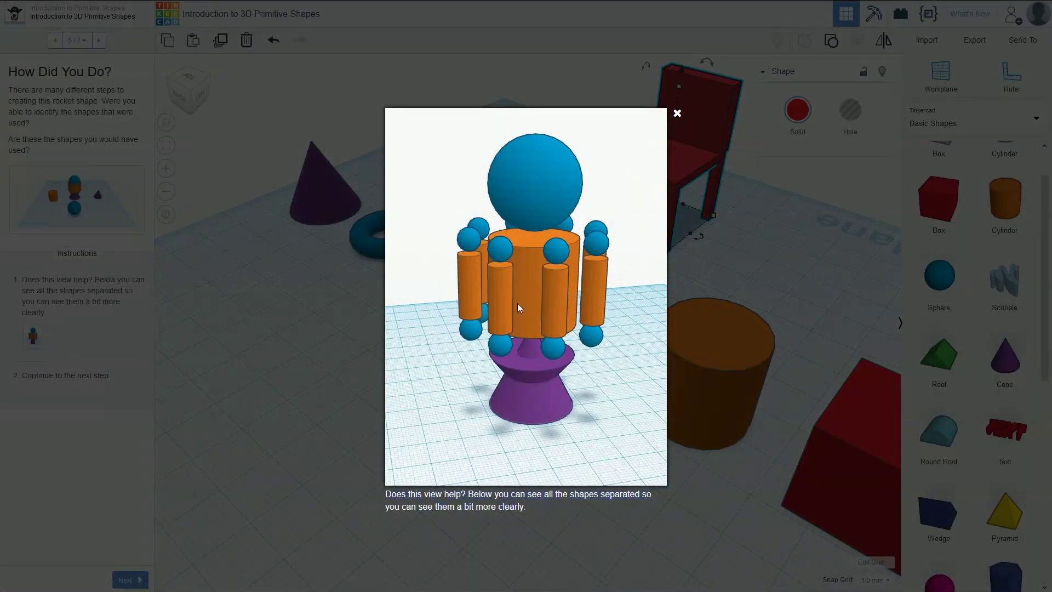
pyautogui.click(273, 399)
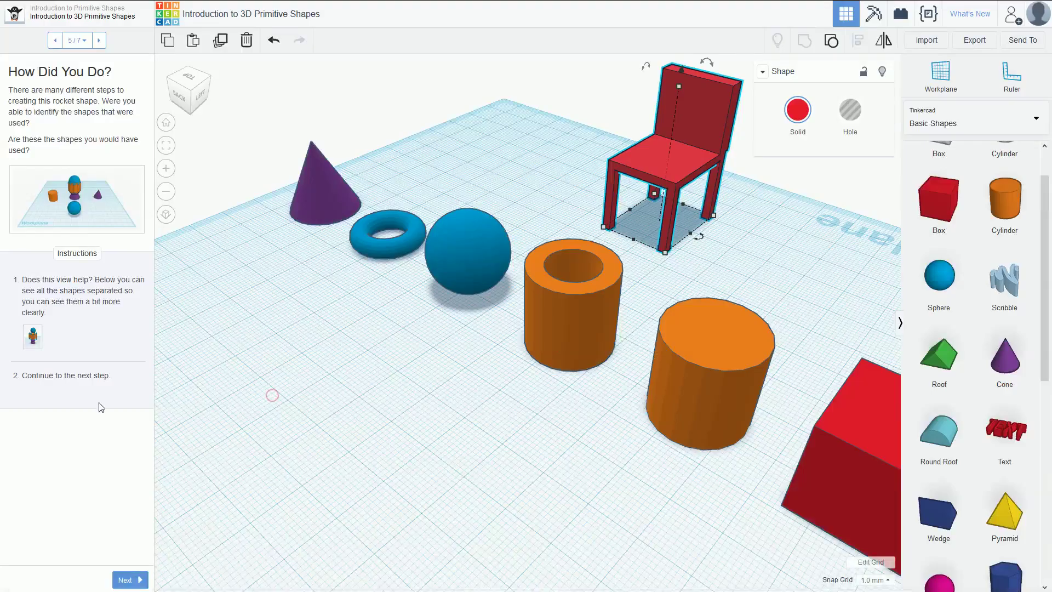
# Advance past step 6 of 7 to the final Congratulations step 7 of 7
pyautogui.click(124, 581)
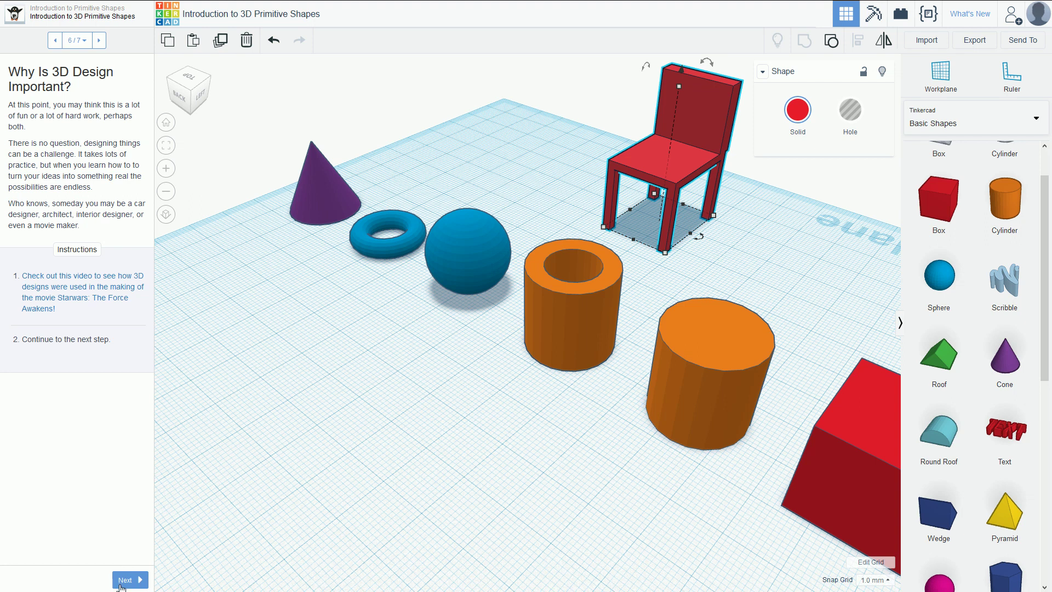
pyautogui.click(123, 580)
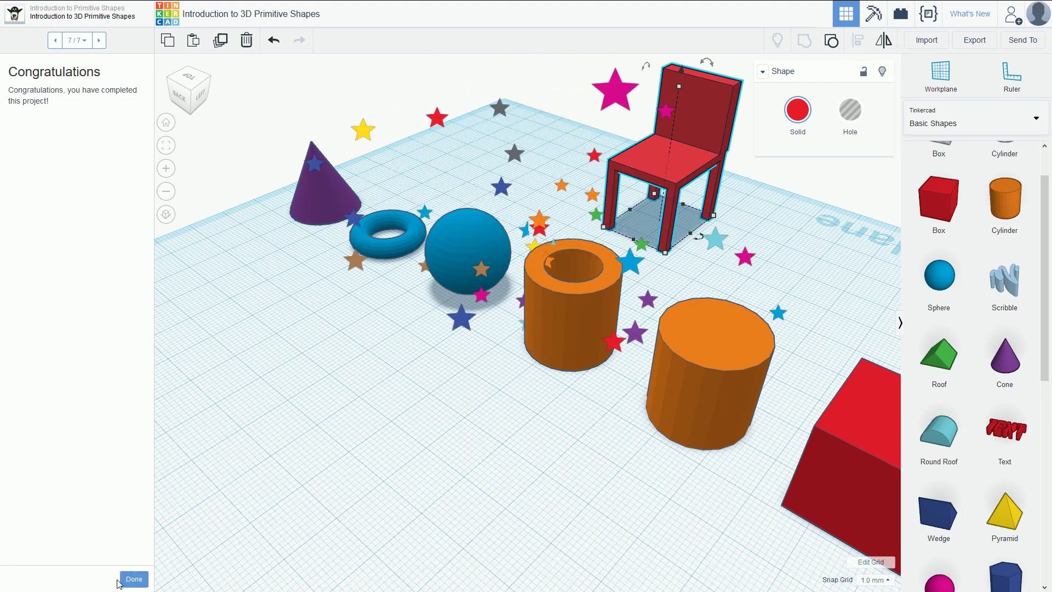